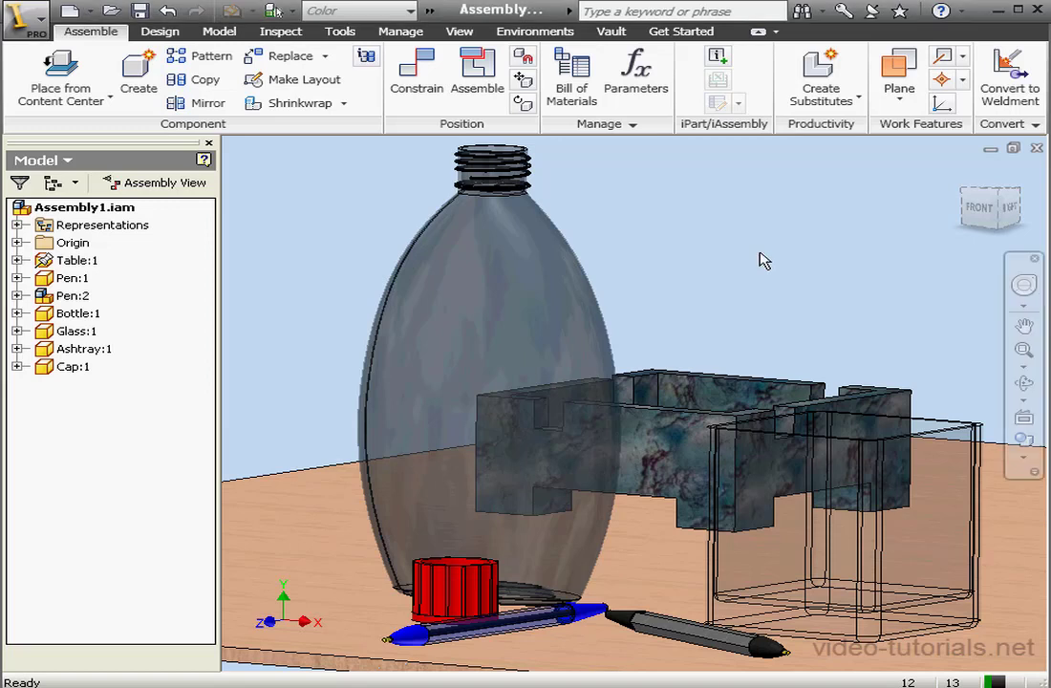
Enter the Inventor Studio environment and bring up the Render Image settings
{"action": "left_click", "coordinate": [537, 32]}
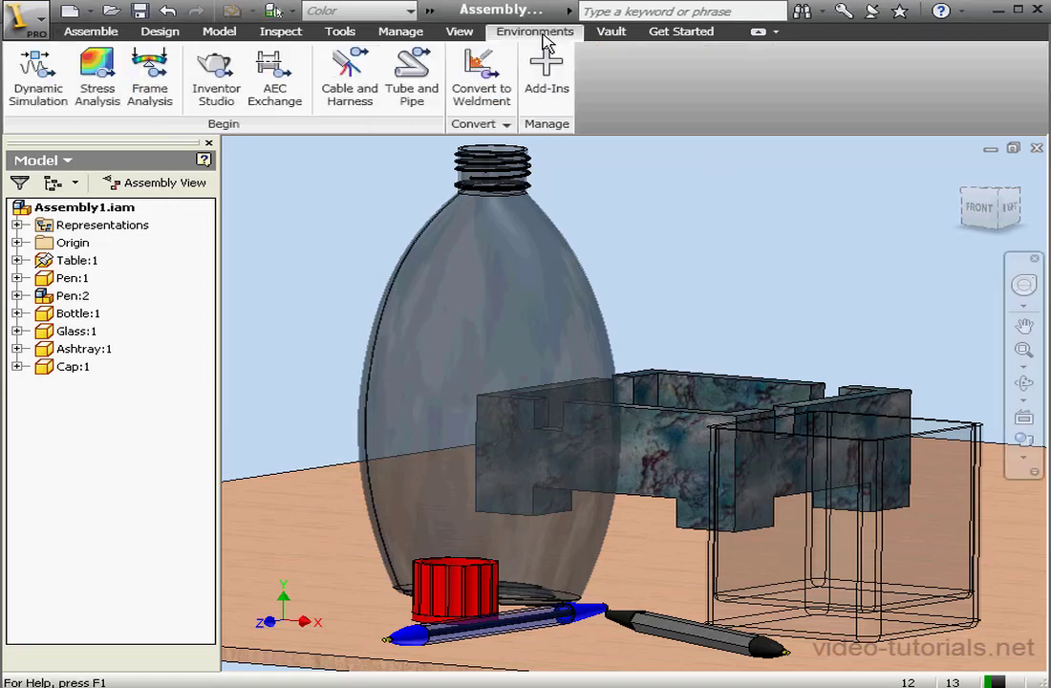
{"action": "left_click", "coordinate": [217, 82]}
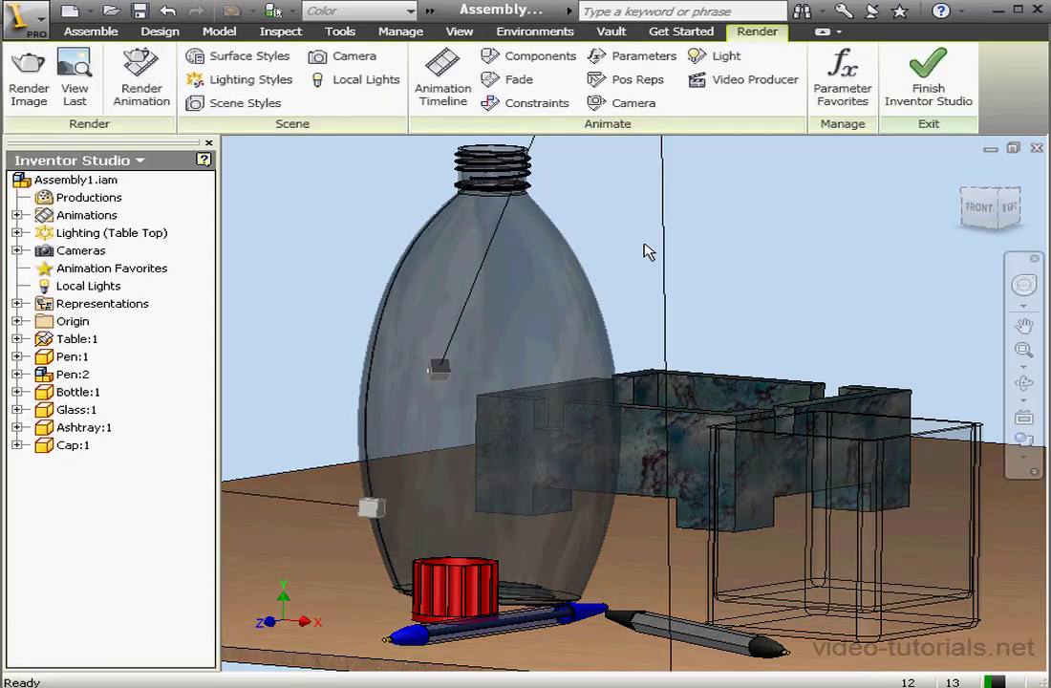
{"action": "left_click", "coordinate": [29, 82]}
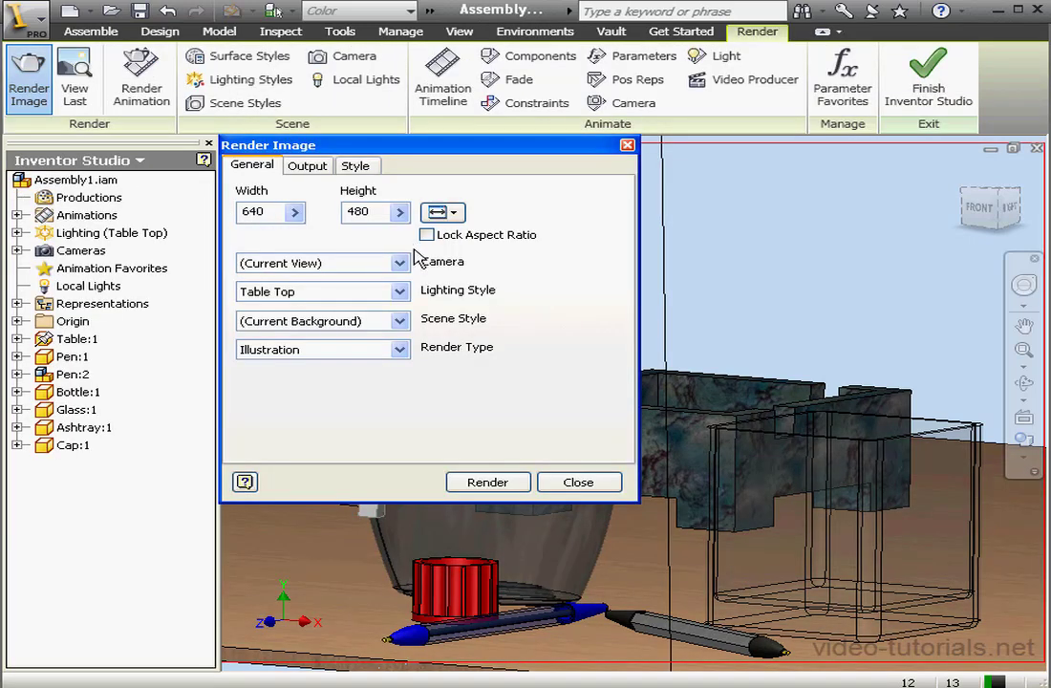
Keep the output size at 640 × 480, rendering from the current view
{"action": "double_click", "coordinate": [272, 211]}
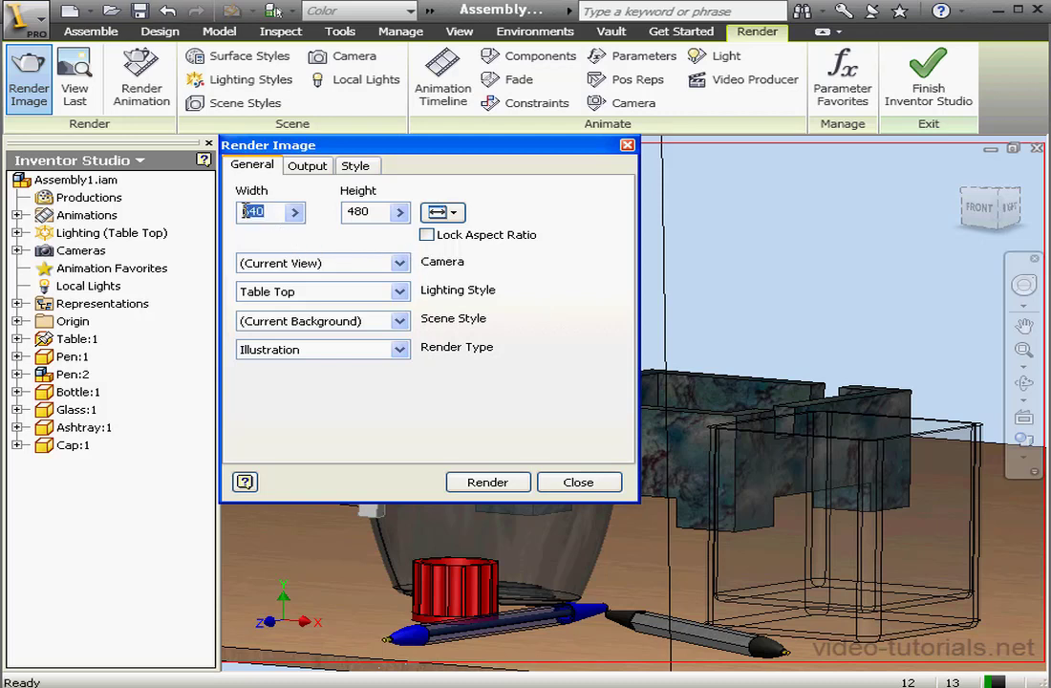
{"action": "key", "text": "Tab"}
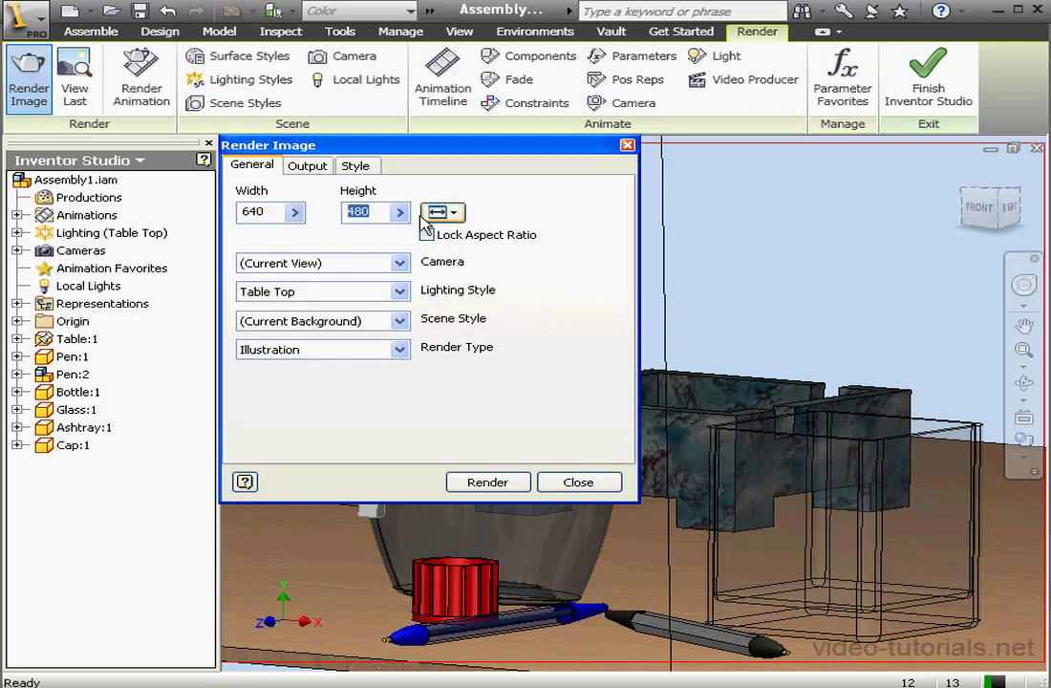
{"action": "left_click", "coordinate": [458, 218]}
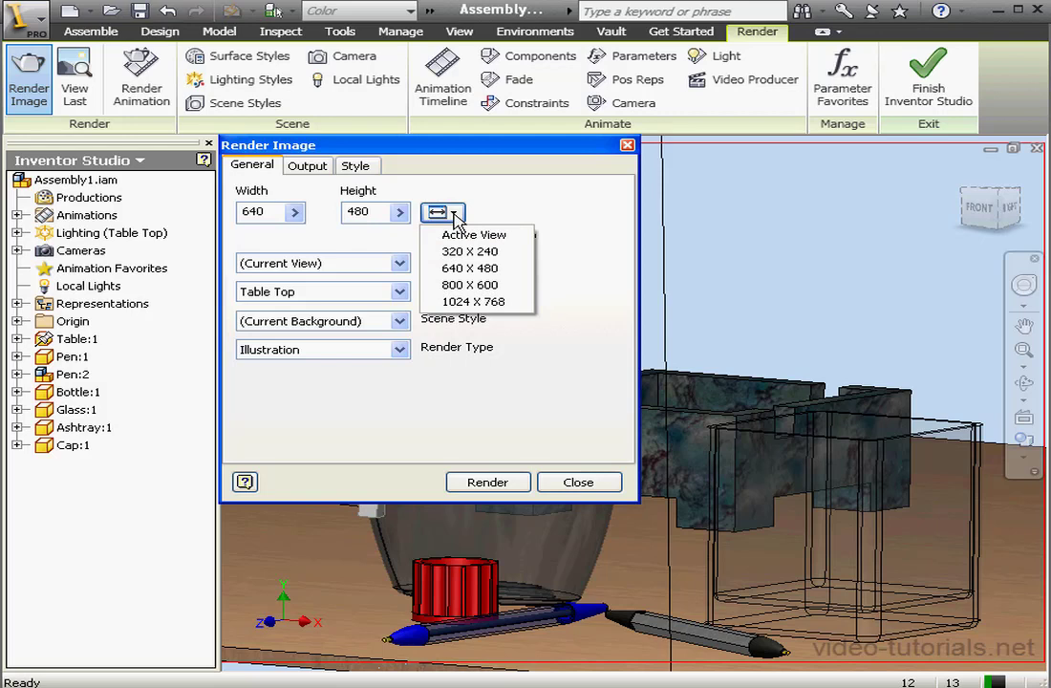
{"action": "left_click", "coordinate": [491, 271]}
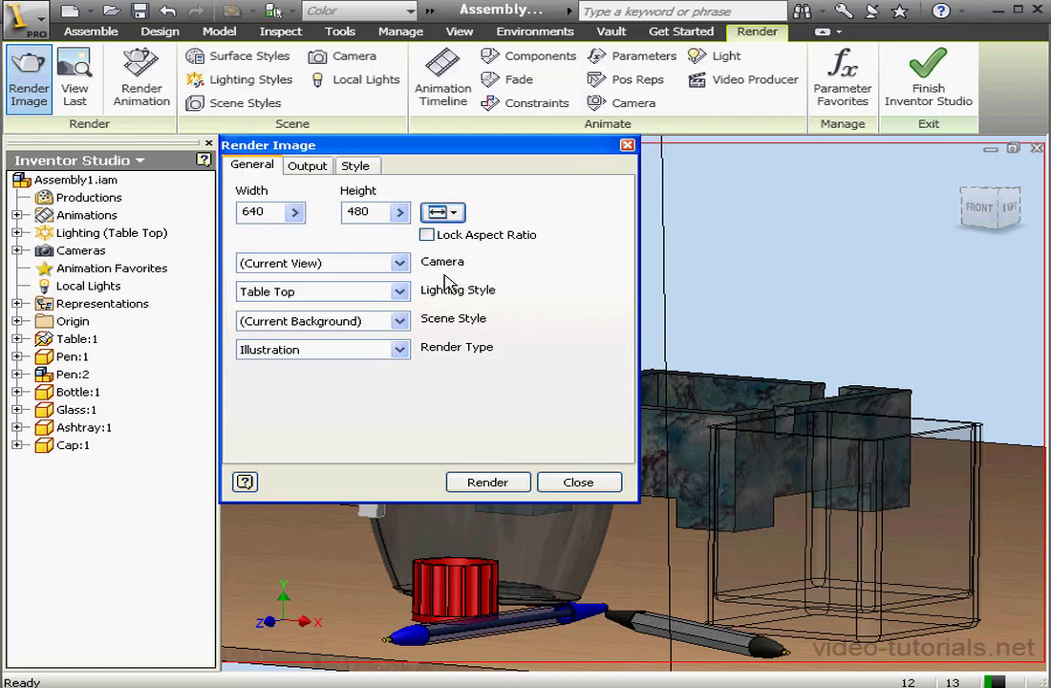
{"action": "left_click", "coordinate": [401, 265]}
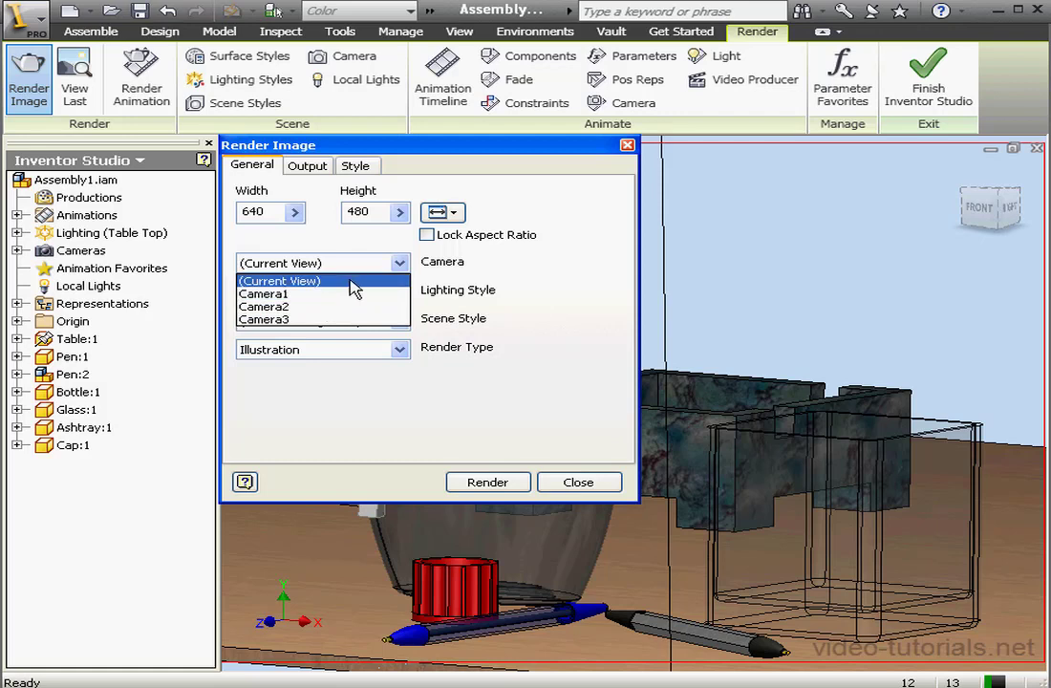
{"action": "left_click", "coordinate": [349, 280]}
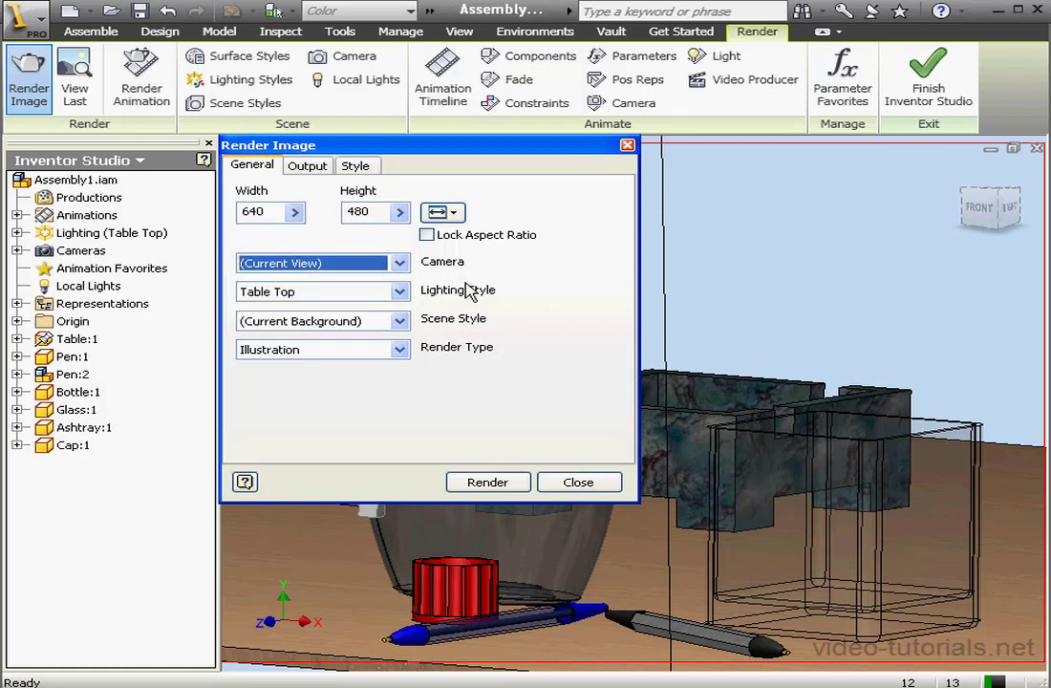
Keep Table Top lighting and Current Background scene style, and set the render type to Shaded
{"action": "left_click", "coordinate": [400, 293]}
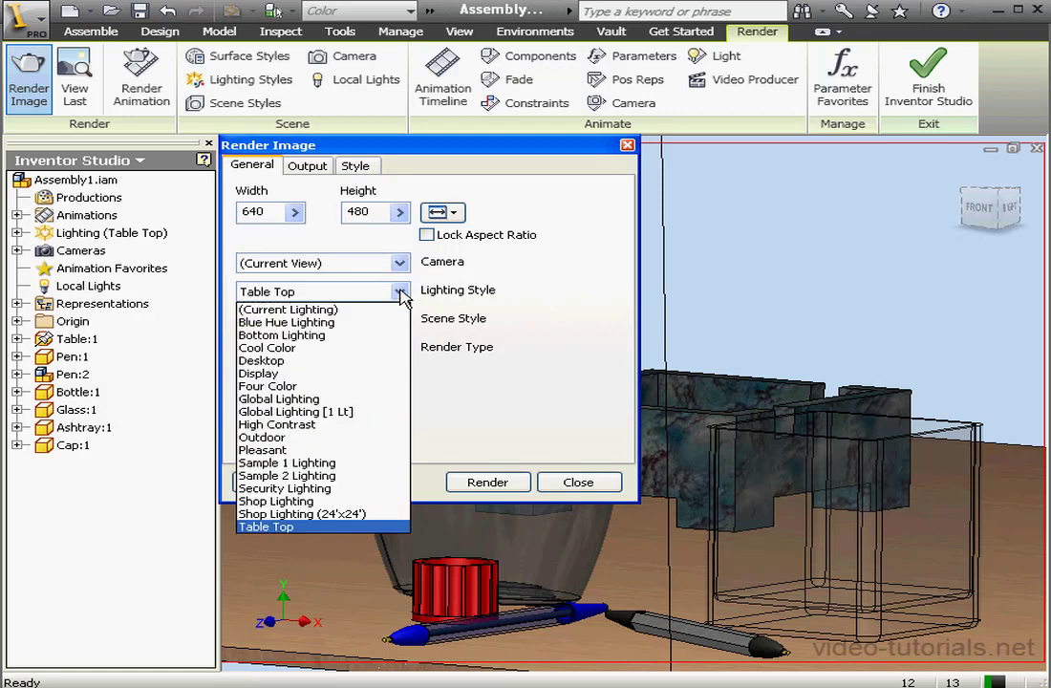
{"action": "left_click", "coordinate": [321, 528]}
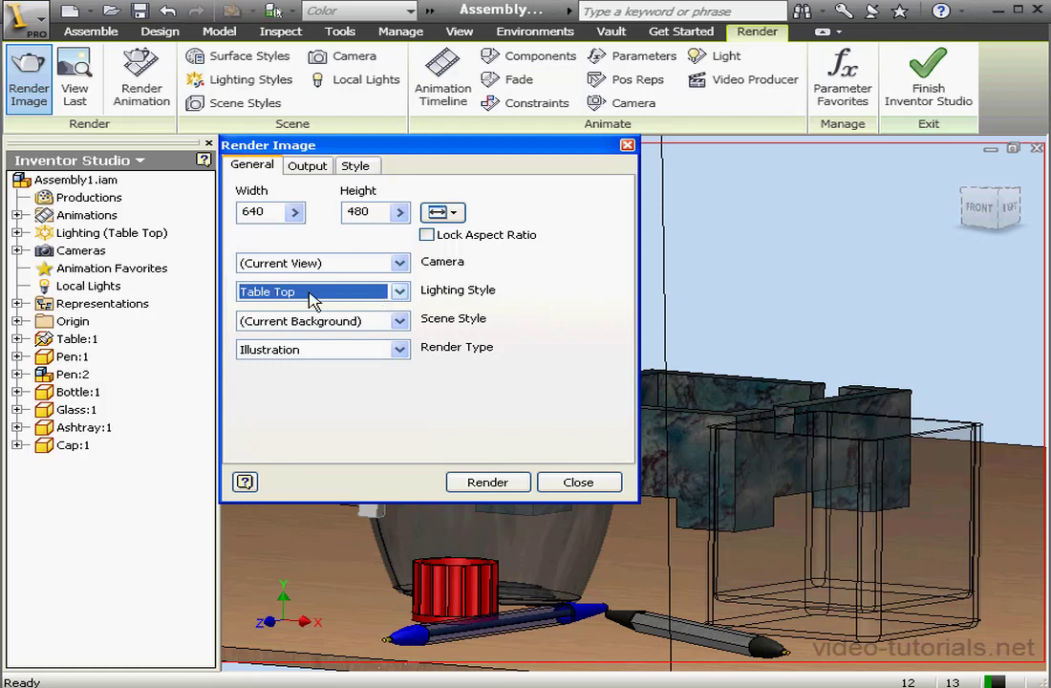
{"action": "left_click", "coordinate": [17, 232]}
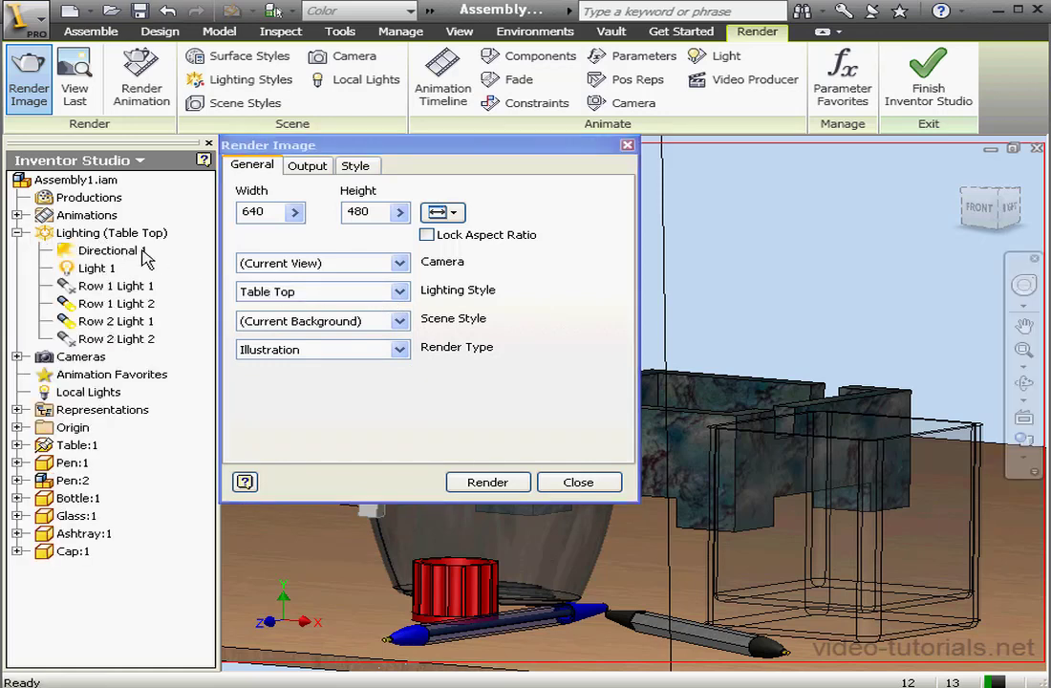
{"action": "left_click", "coordinate": [342, 322]}
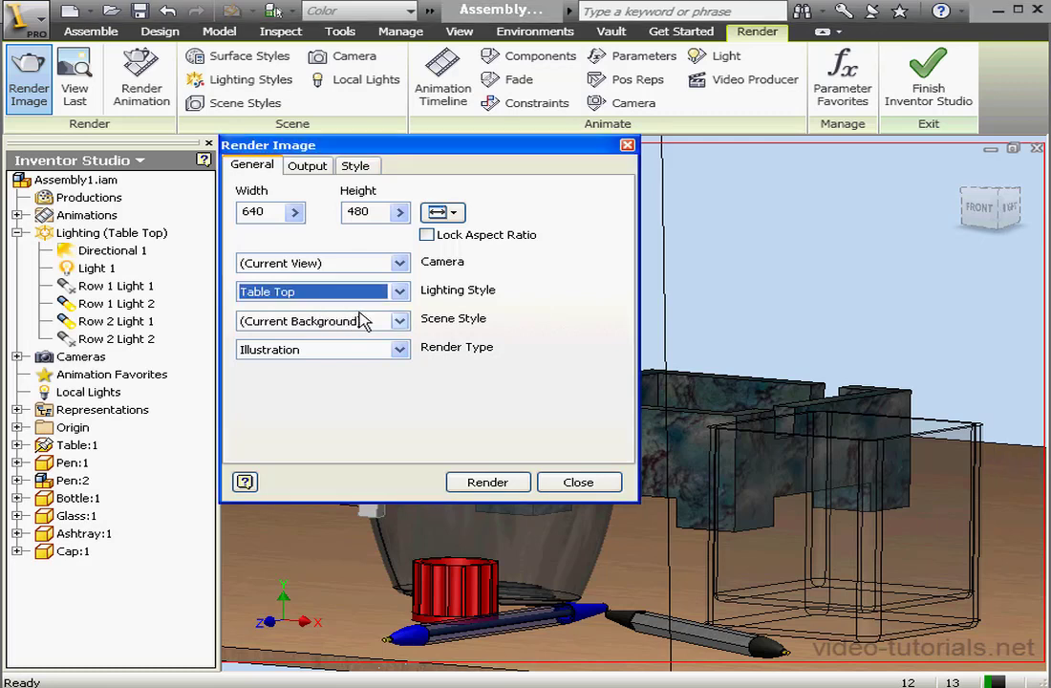
{"action": "left_click", "coordinate": [402, 322]}
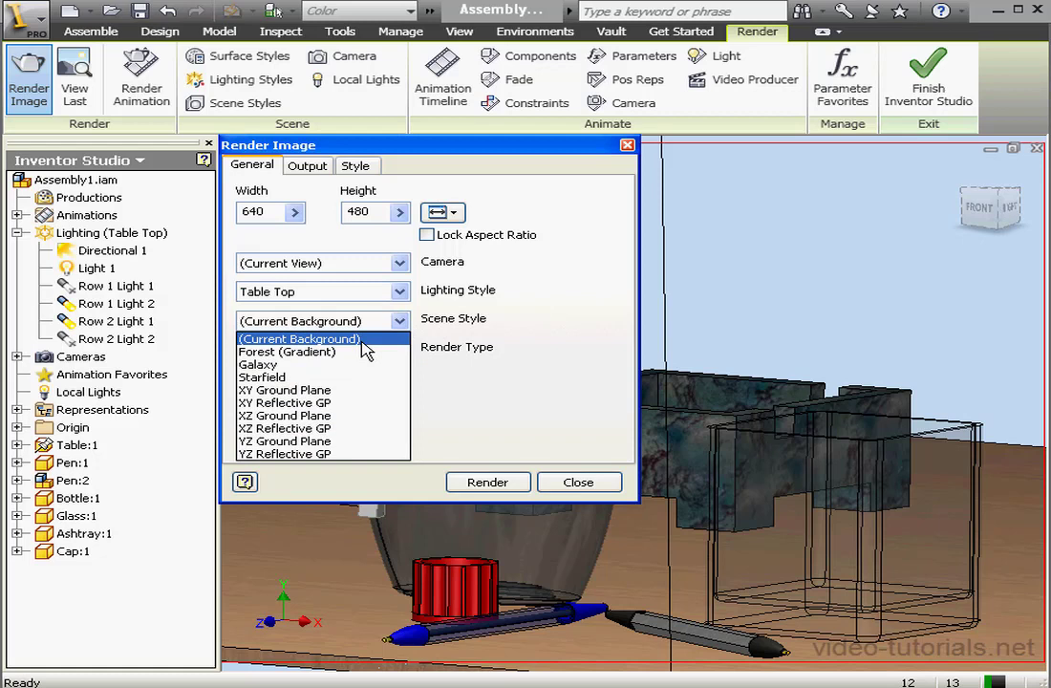
{"action": "left_click", "coordinate": [363, 340]}
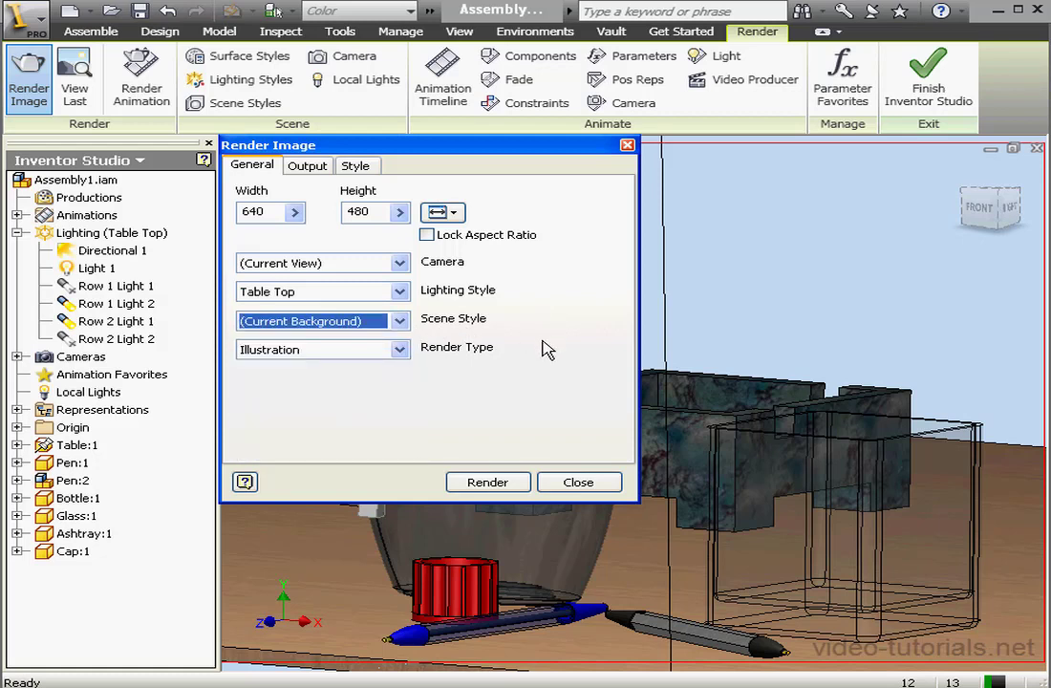
{"action": "left_click", "coordinate": [401, 350]}
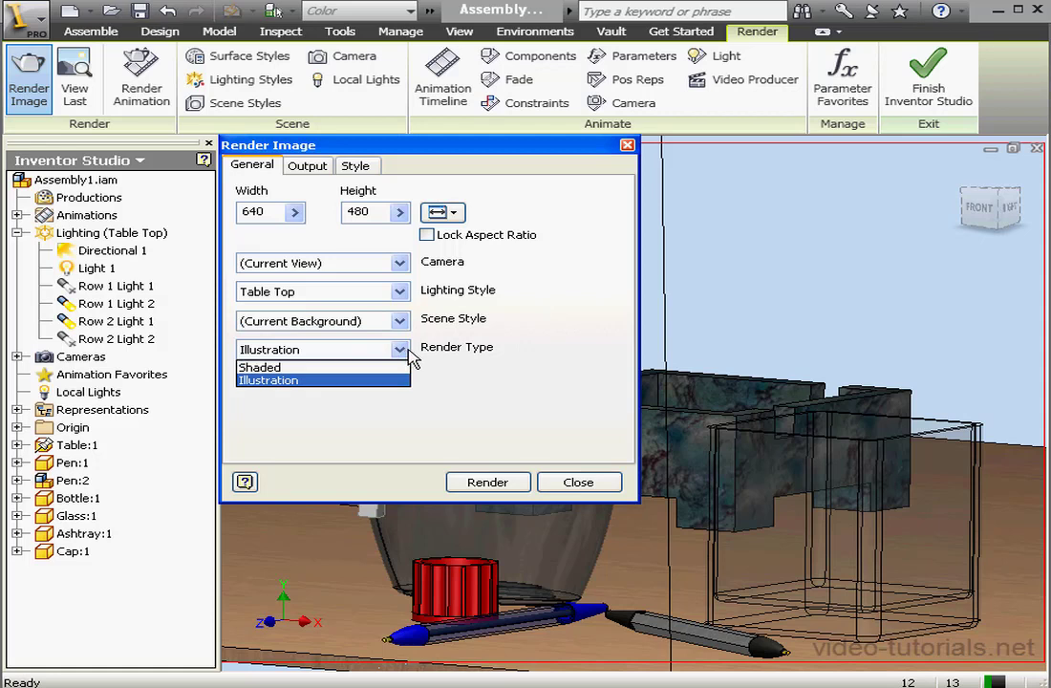
{"action": "left_click", "coordinate": [294, 369]}
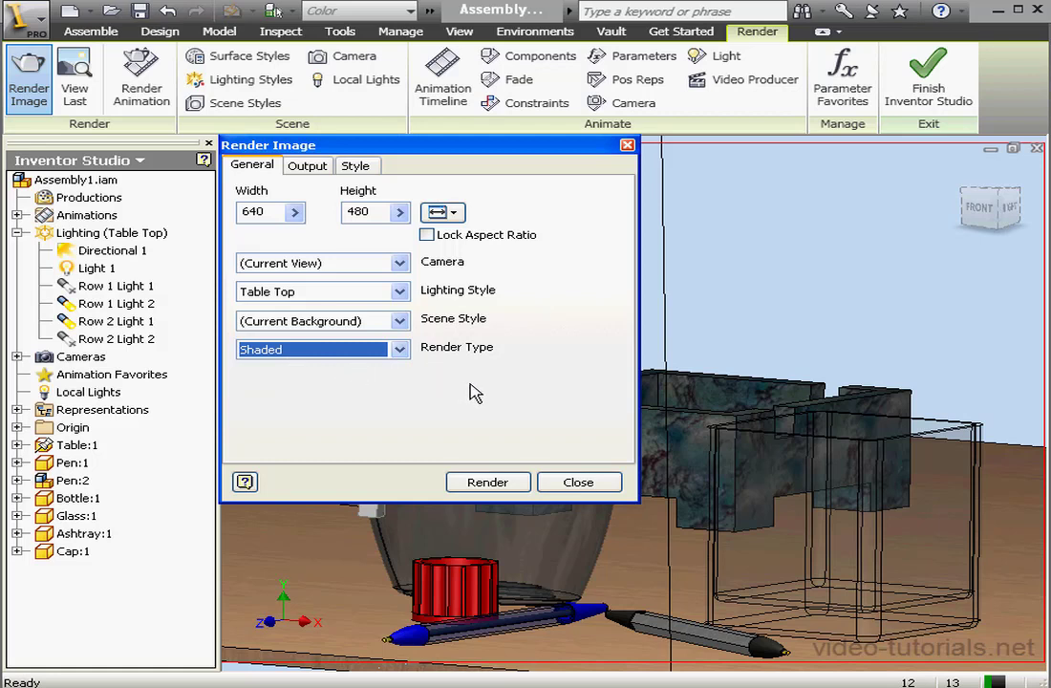
Leave the rendered image unsaved by cancelling the save-to-file option
{"action": "left_click", "coordinate": [308, 168]}
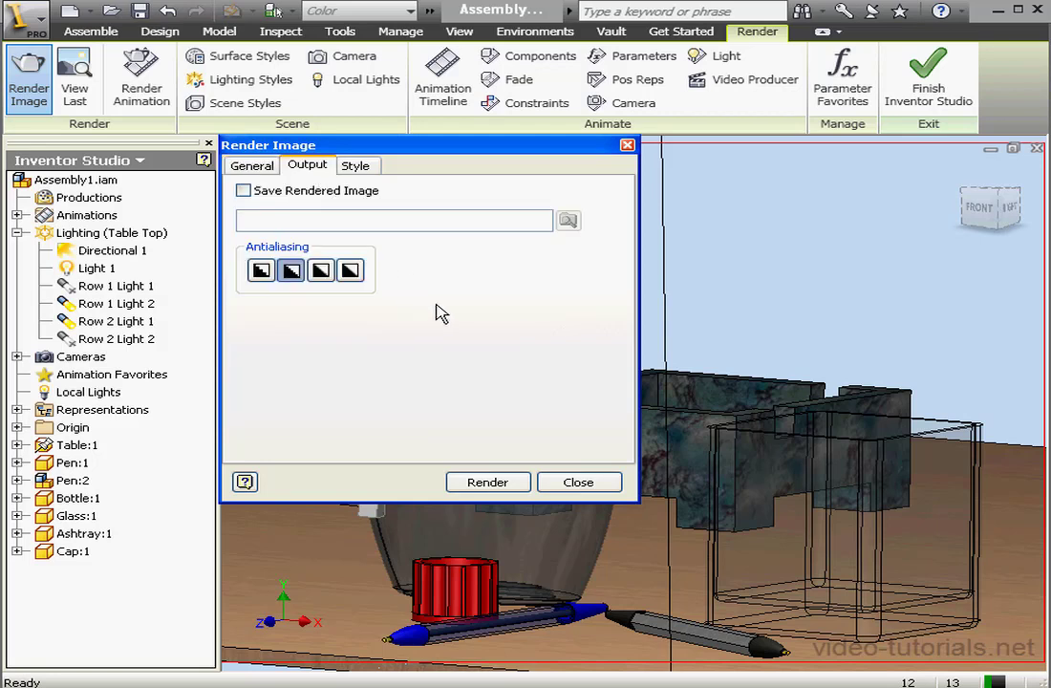
{"action": "left_click", "coordinate": [243, 192]}
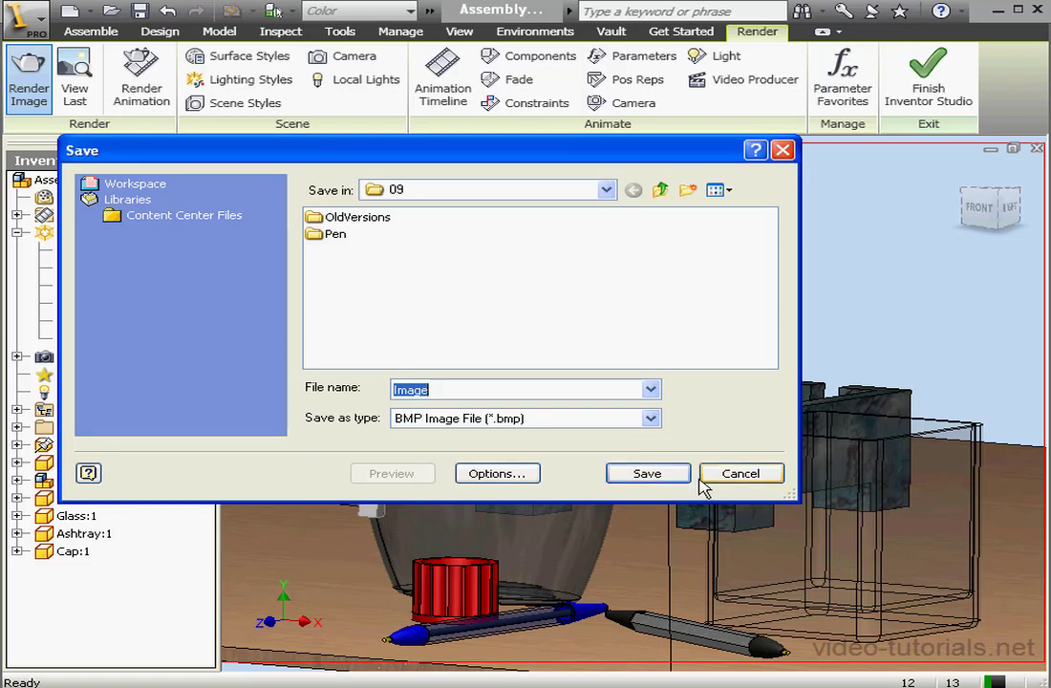
{"action": "left_click", "coordinate": [741, 474]}
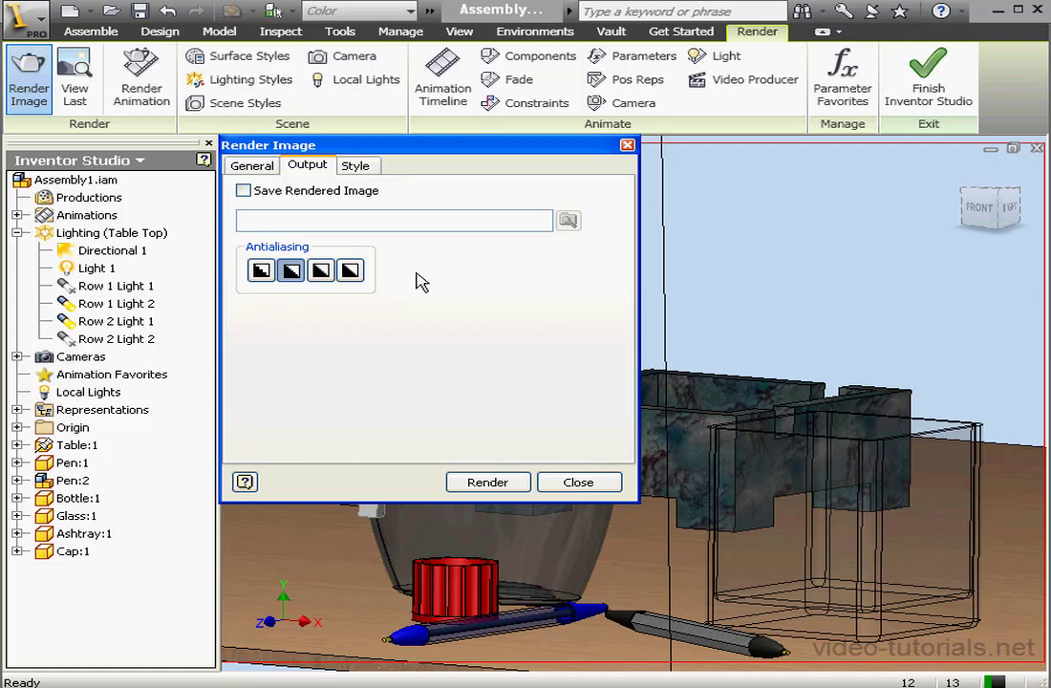
Try the antialiasing options and leave antialiasing at Low
{"action": "left_click", "coordinate": [261, 271]}
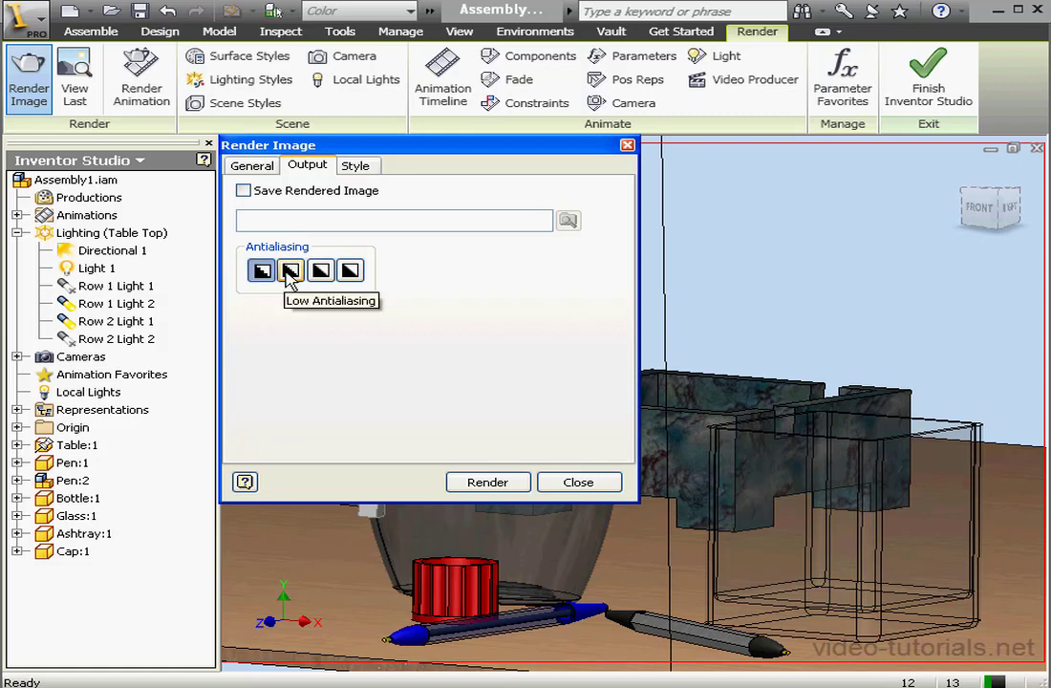
{"action": "left_click", "coordinate": [321, 272]}
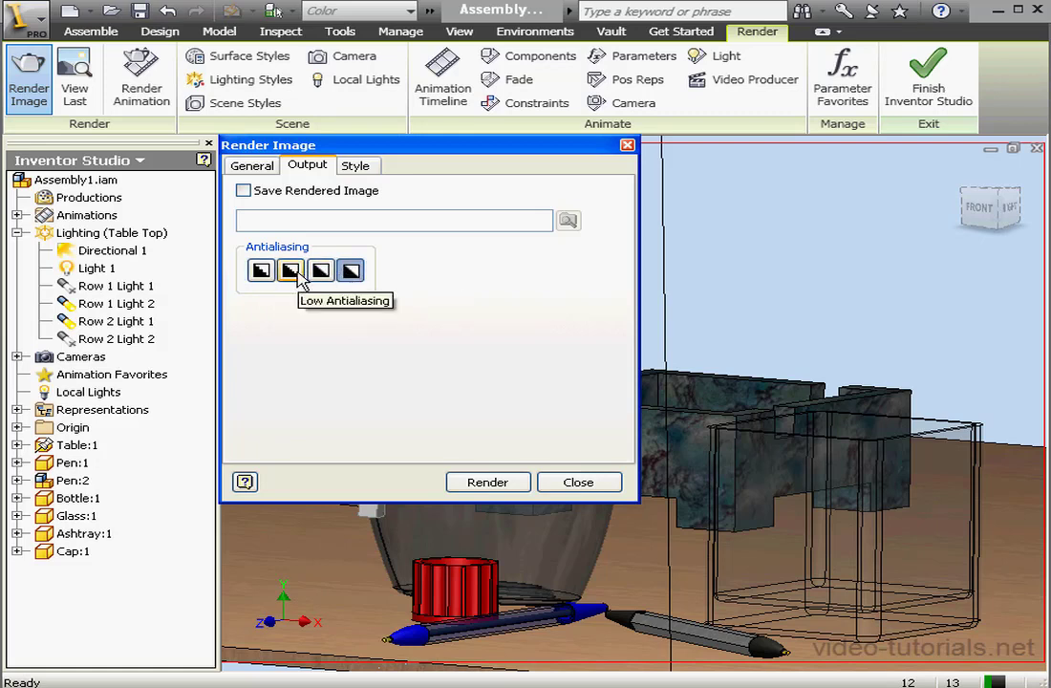
{"action": "left_click", "coordinate": [291, 273]}
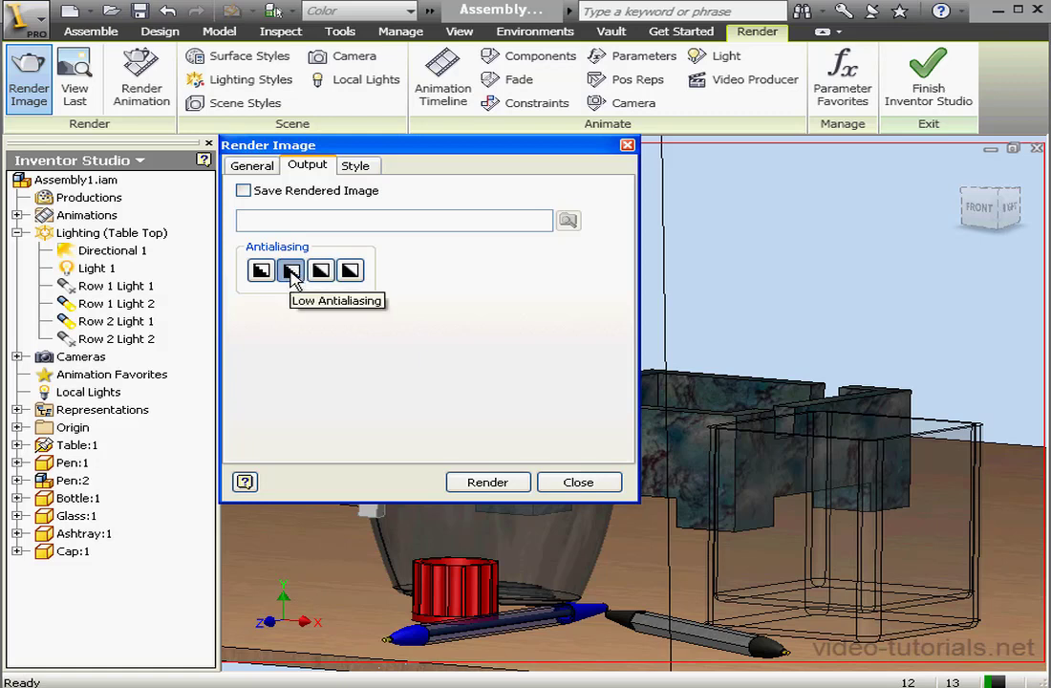
{"action": "left_click", "coordinate": [294, 274]}
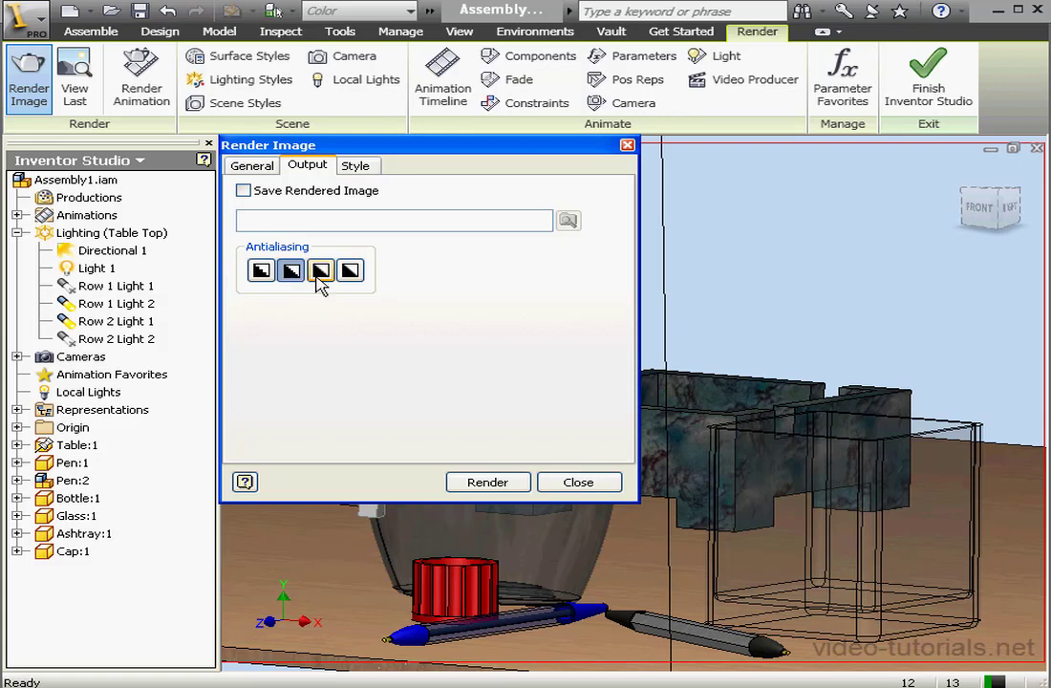
{"action": "left_click", "coordinate": [357, 166]}
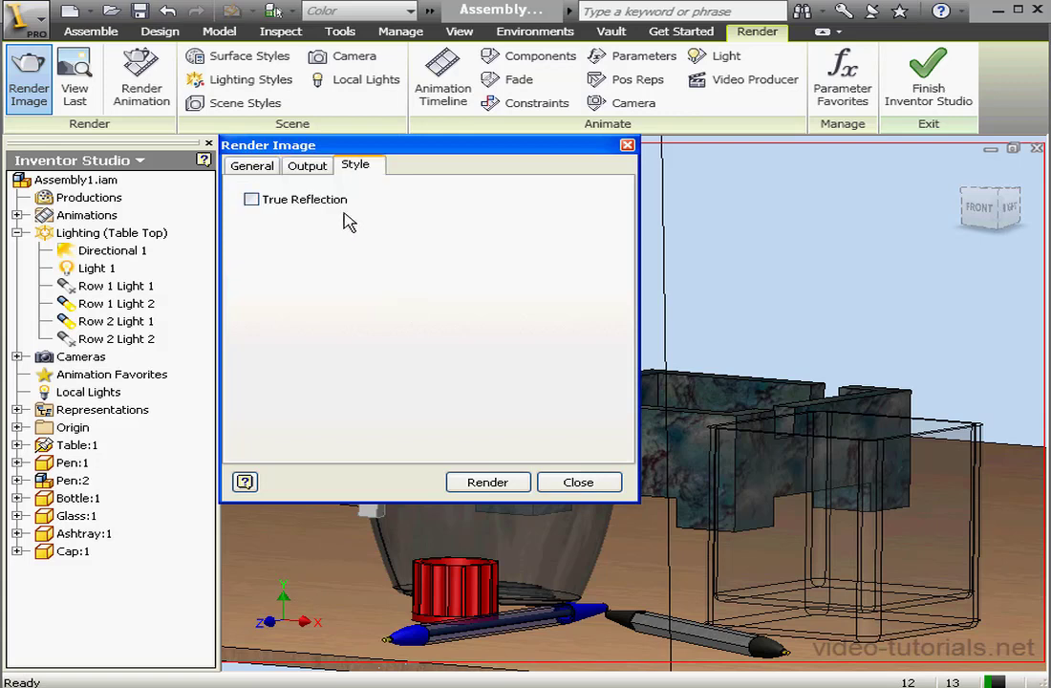
Toggle True Reflection on and back off, leaving reflections disabled
{"action": "left_click", "coordinate": [250, 200]}
{"action": "left_click", "coordinate": [250, 200]}
Set the render type to Illustration with Surface Style colour fill and fewer fill levels
{"action": "left_click", "coordinate": [254, 166]}
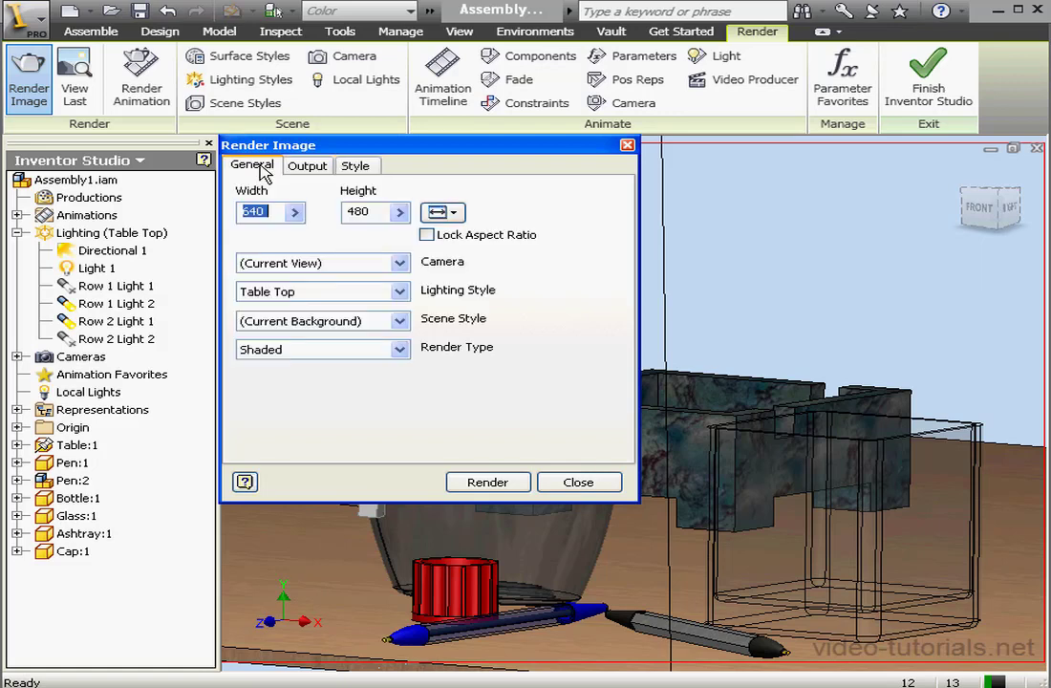
{"action": "left_click", "coordinate": [399, 349]}
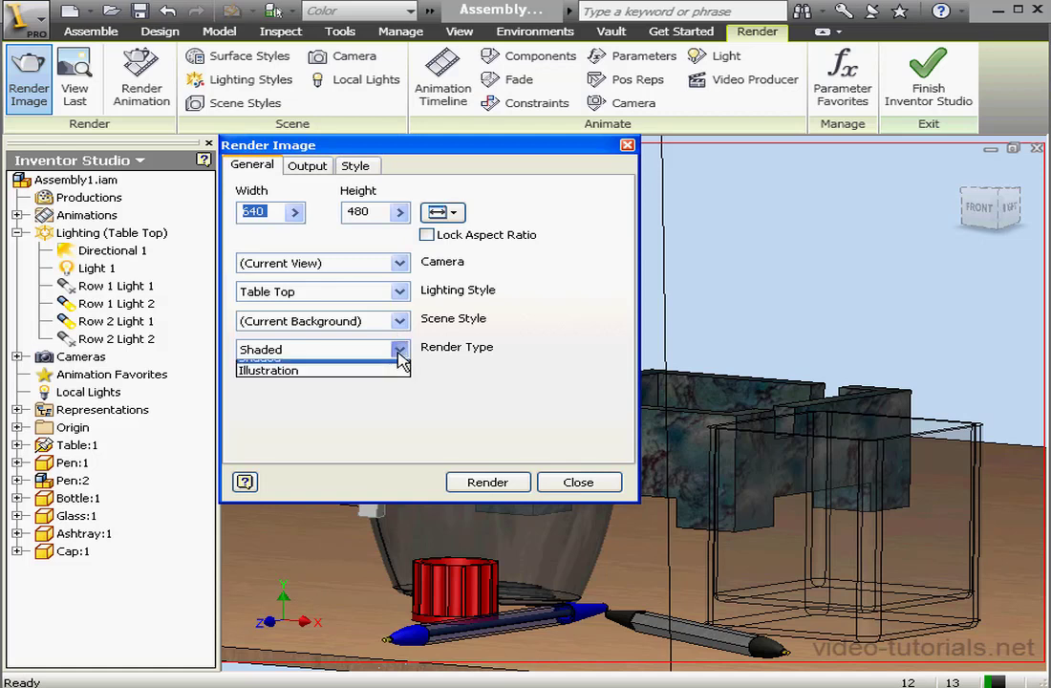
{"action": "left_click", "coordinate": [333, 381]}
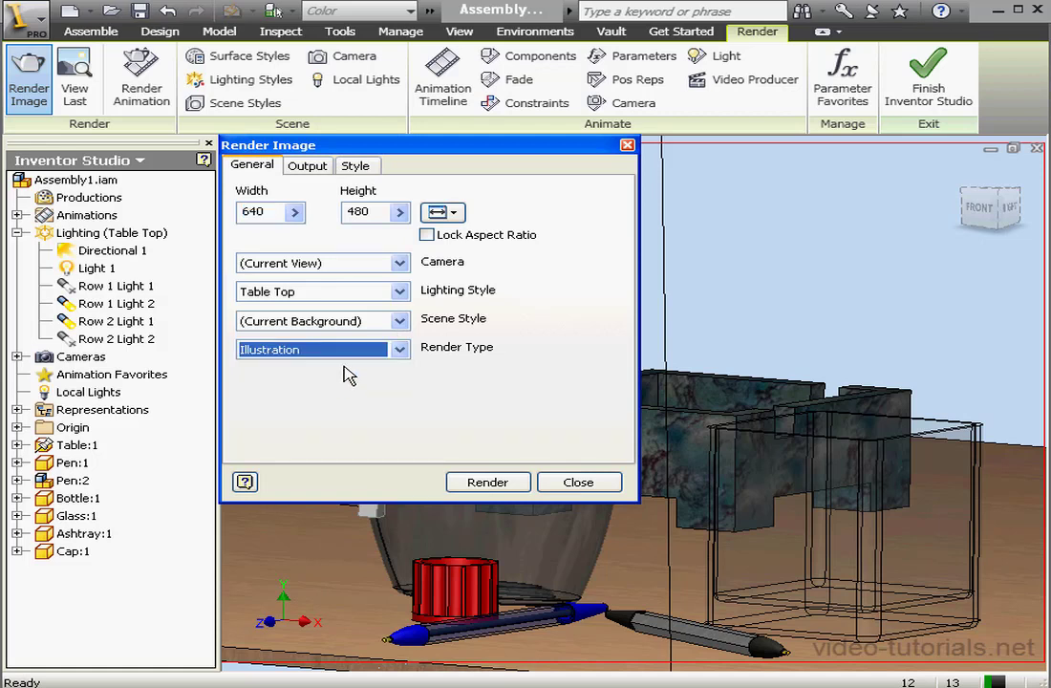
{"action": "left_click", "coordinate": [358, 164]}
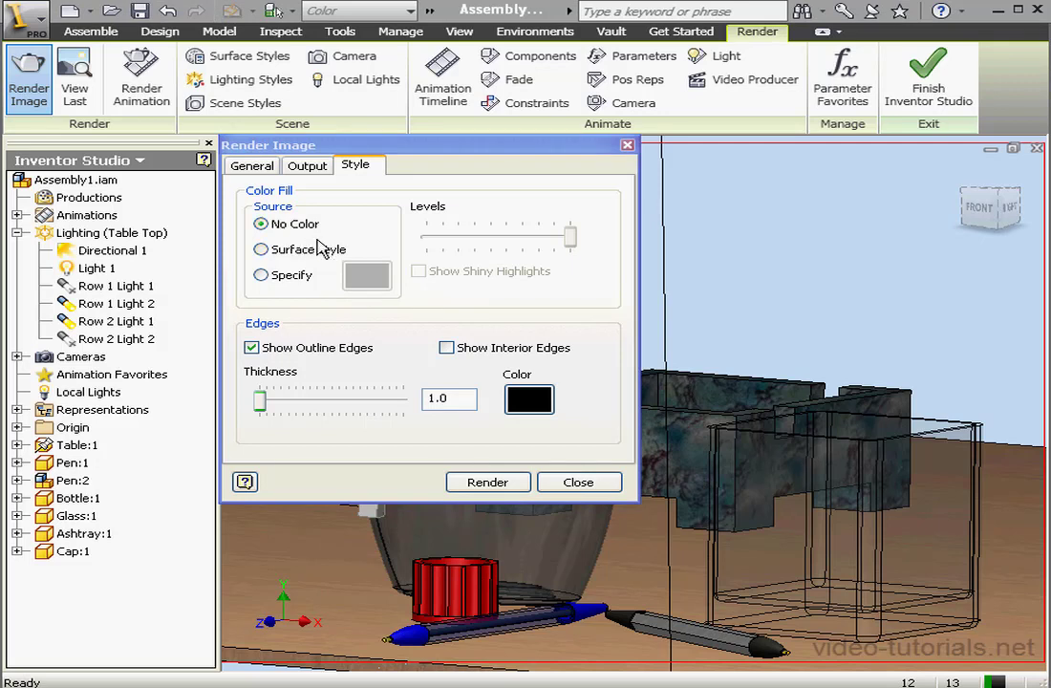
{"action": "left_click", "coordinate": [262, 249]}
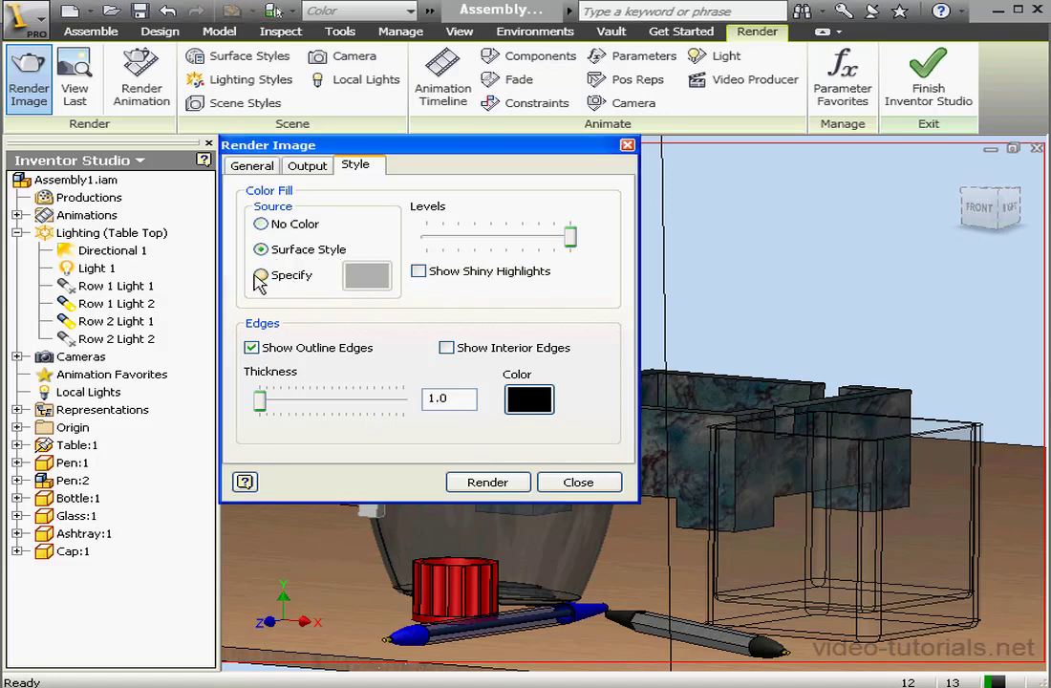
{"action": "left_click", "coordinate": [259, 276]}
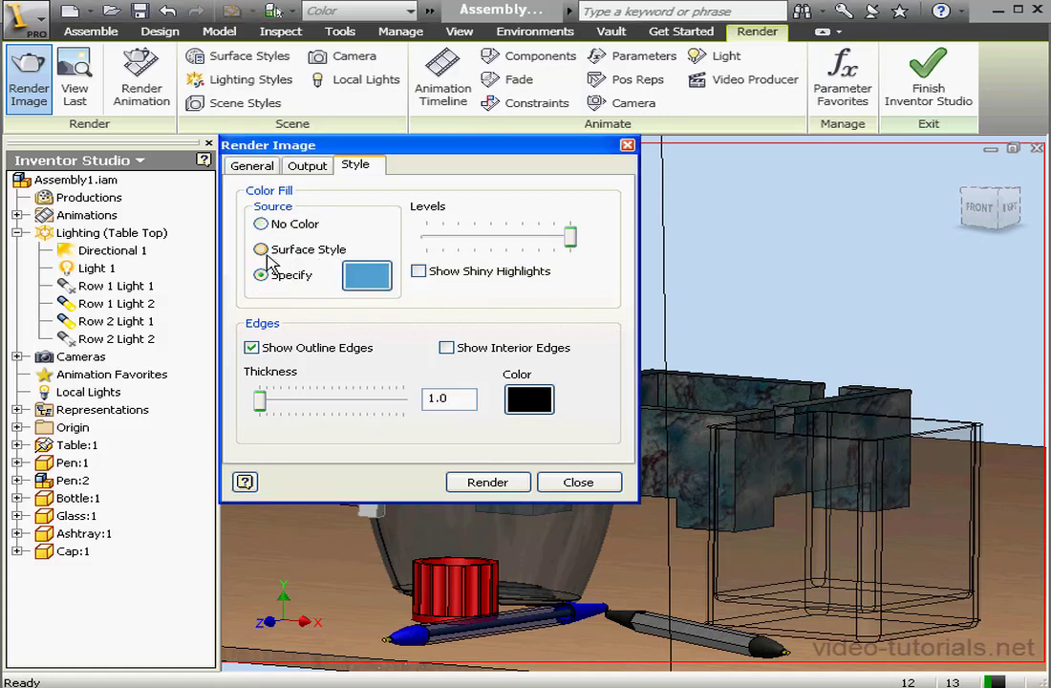
{"action": "left_click", "coordinate": [261, 251]}
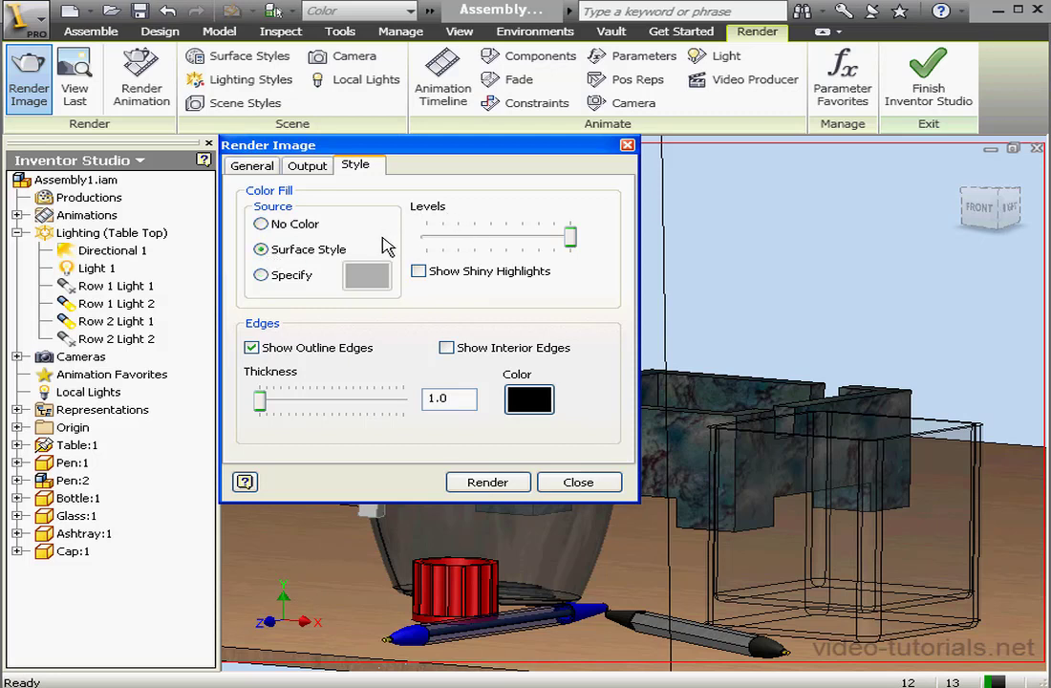
{"action": "mouse_move", "coordinate": [571, 235]}
{"action": "left_mouse_down"}
{"action": "mouse_move", "coordinate": [432, 248]}
{"action": "mouse_move", "coordinate": [542, 242]}
{"action": "mouse_move", "coordinate": [570, 251]}
{"action": "left_mouse_up"}
Switch the render type back to Shaded
{"action": "left_click", "coordinate": [253, 167]}
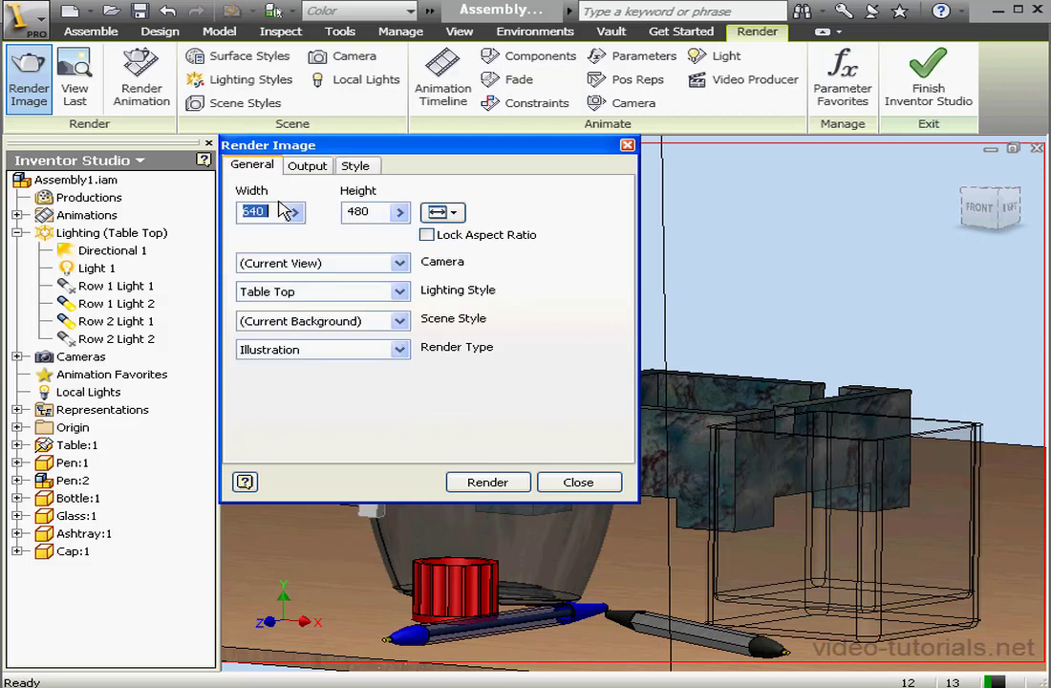
{"action": "left_click", "coordinate": [373, 347]}
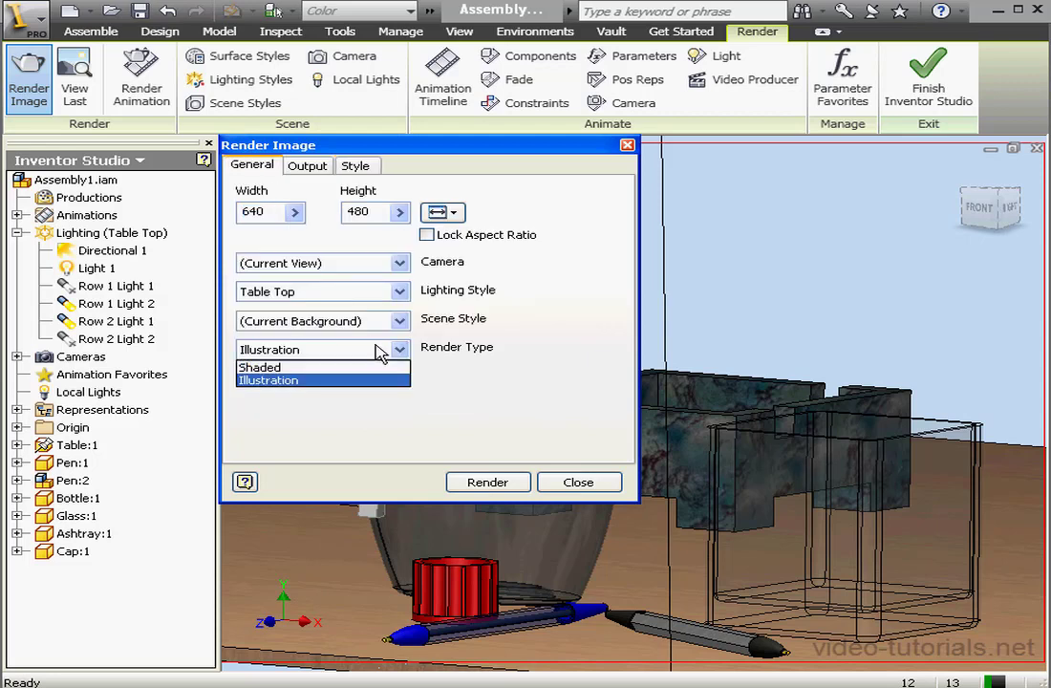
{"action": "left_click", "coordinate": [323, 367]}
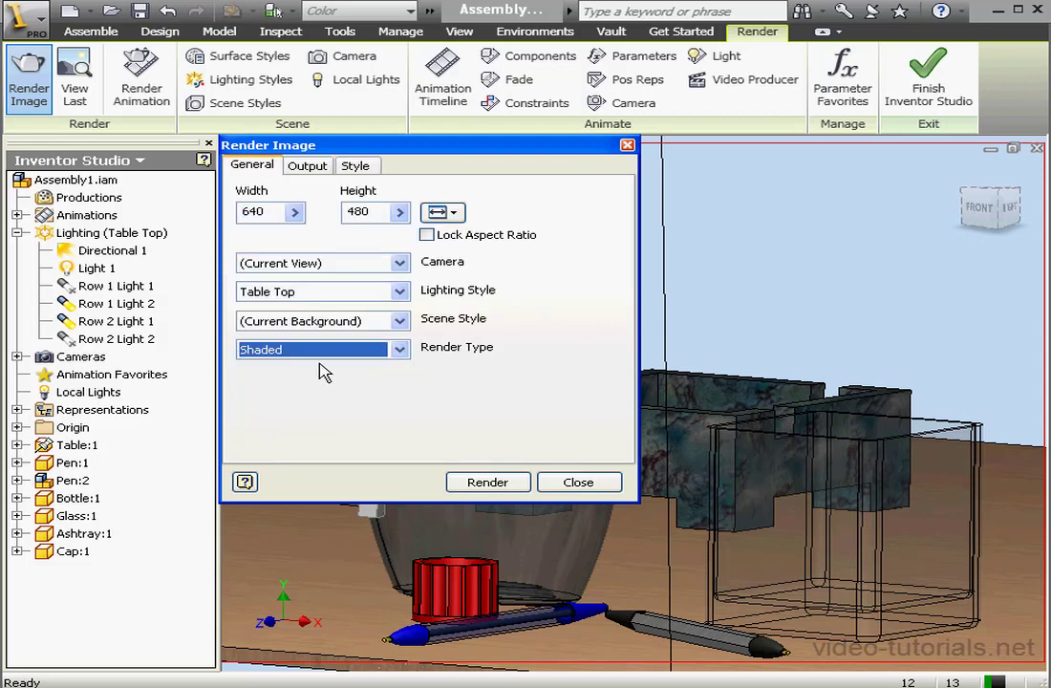
Render the scene with No Antialiasing and close the Render Output window
{"action": "left_click", "coordinate": [308, 167]}
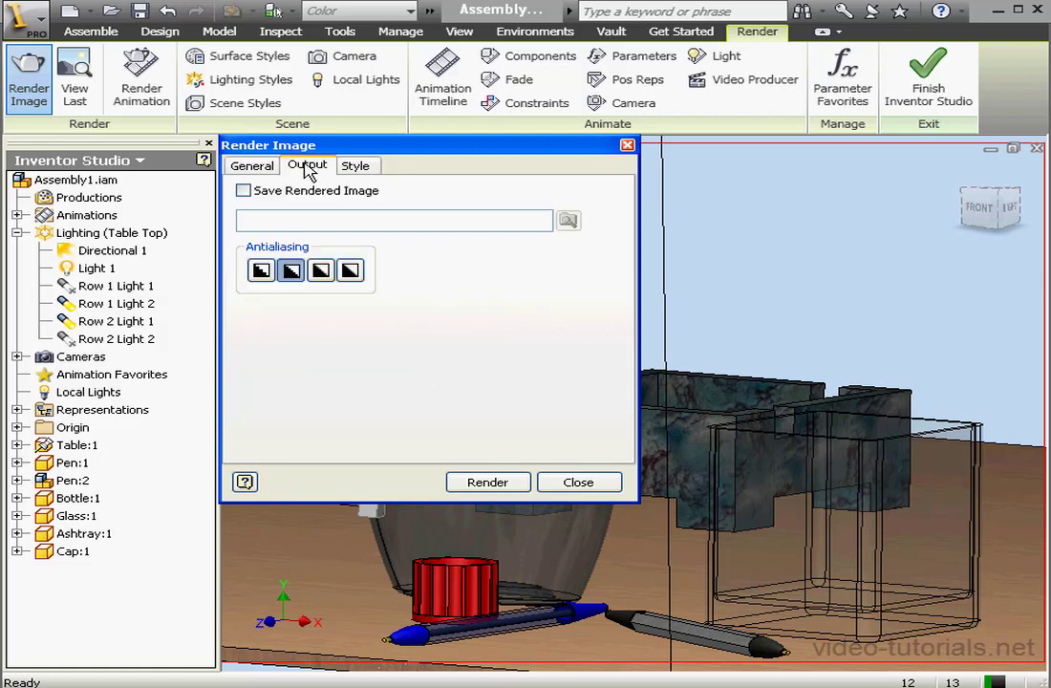
{"action": "left_click", "coordinate": [262, 271]}
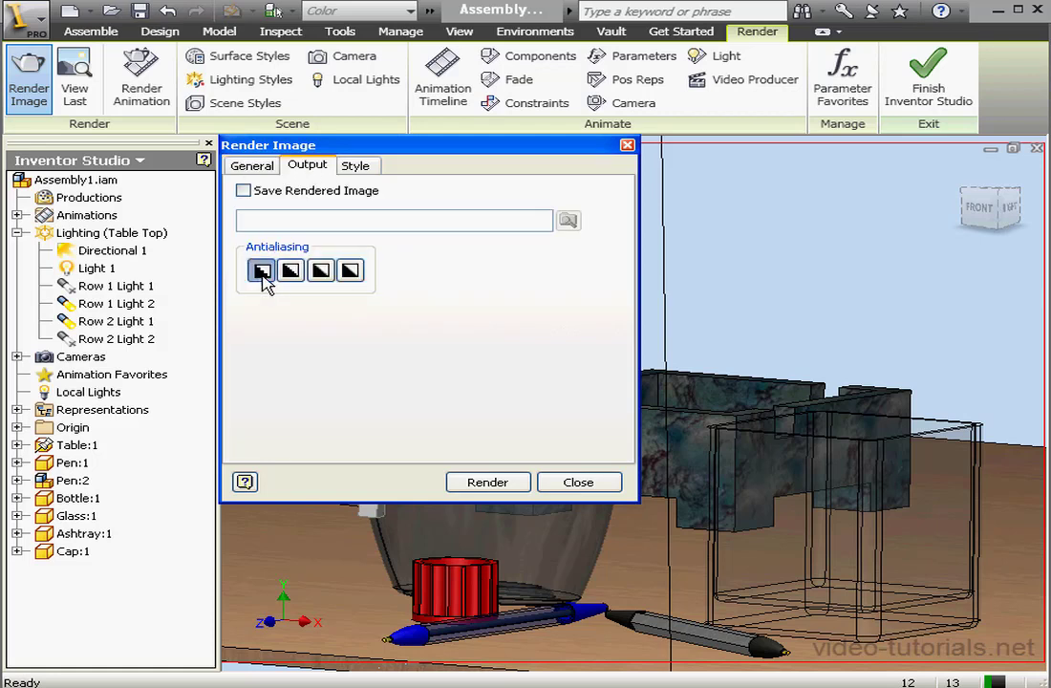
{"action": "left_click", "coordinate": [487, 483]}
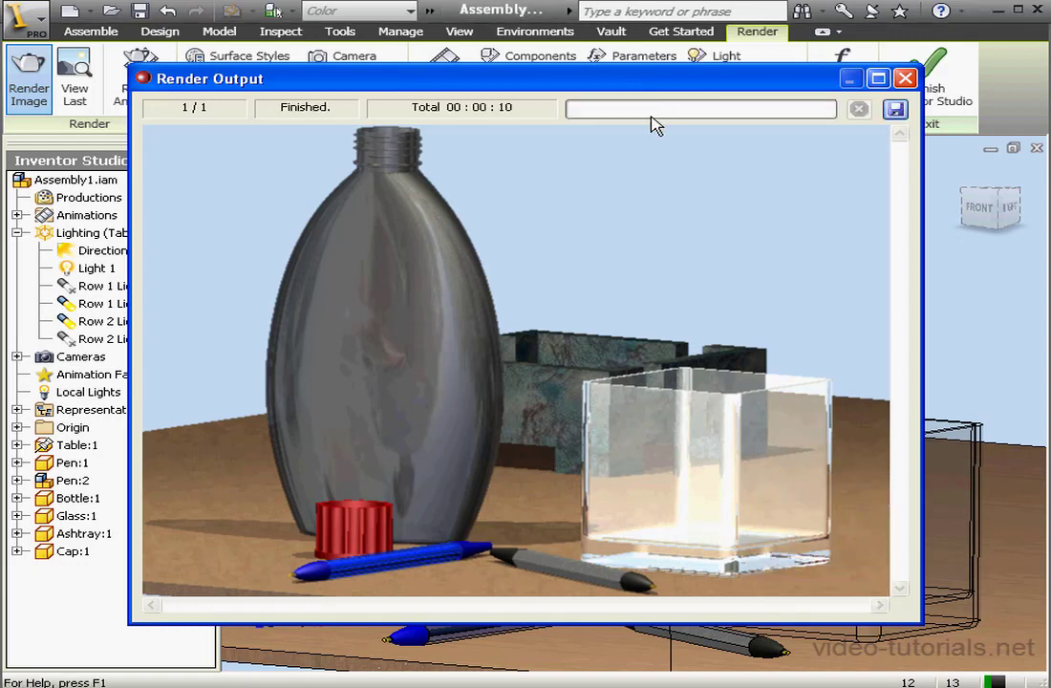
{"action": "left_click", "coordinate": [905, 80]}
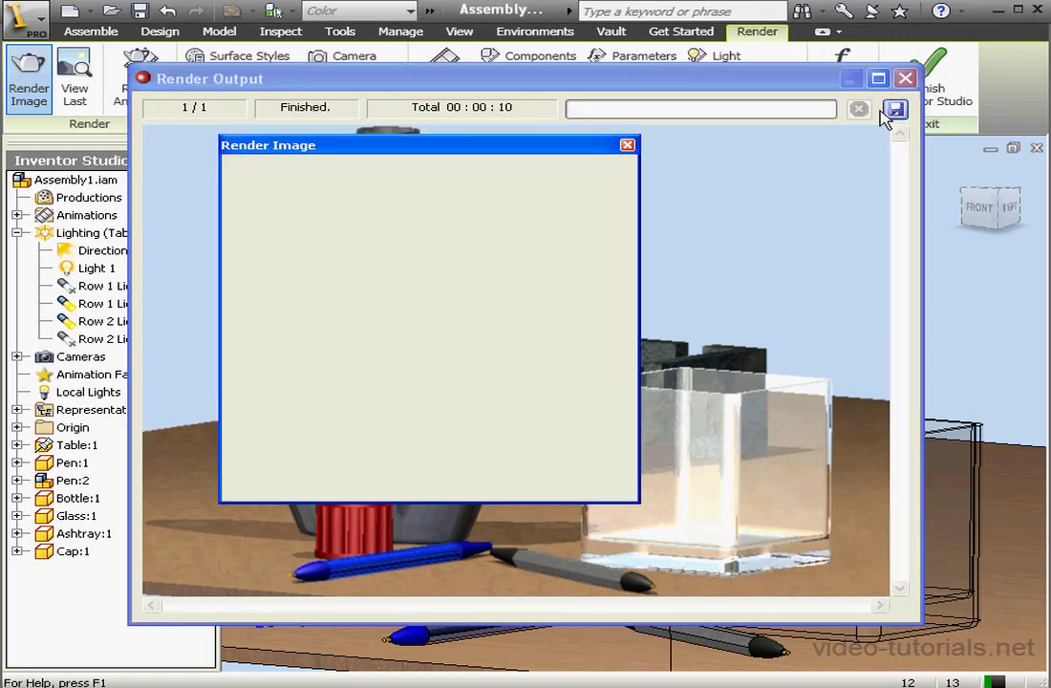
Lower the Table Top lighting style's brightness from 100 to 70 and save it
{"action": "left_click", "coordinate": [627, 145]}
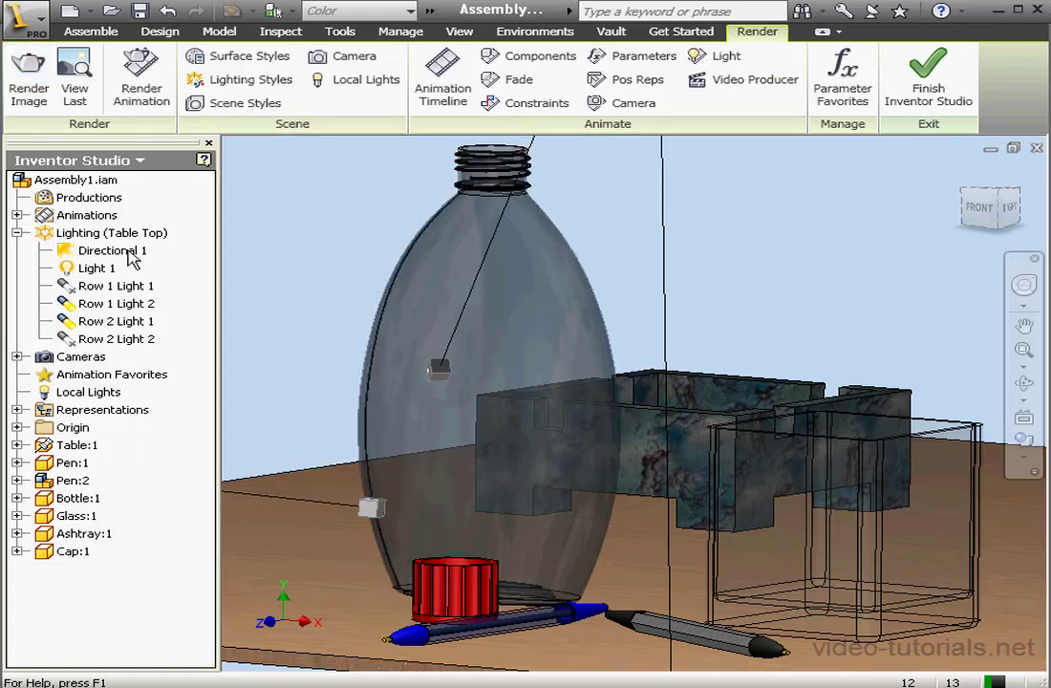
{"action": "right_click", "coordinate": [99, 233]}
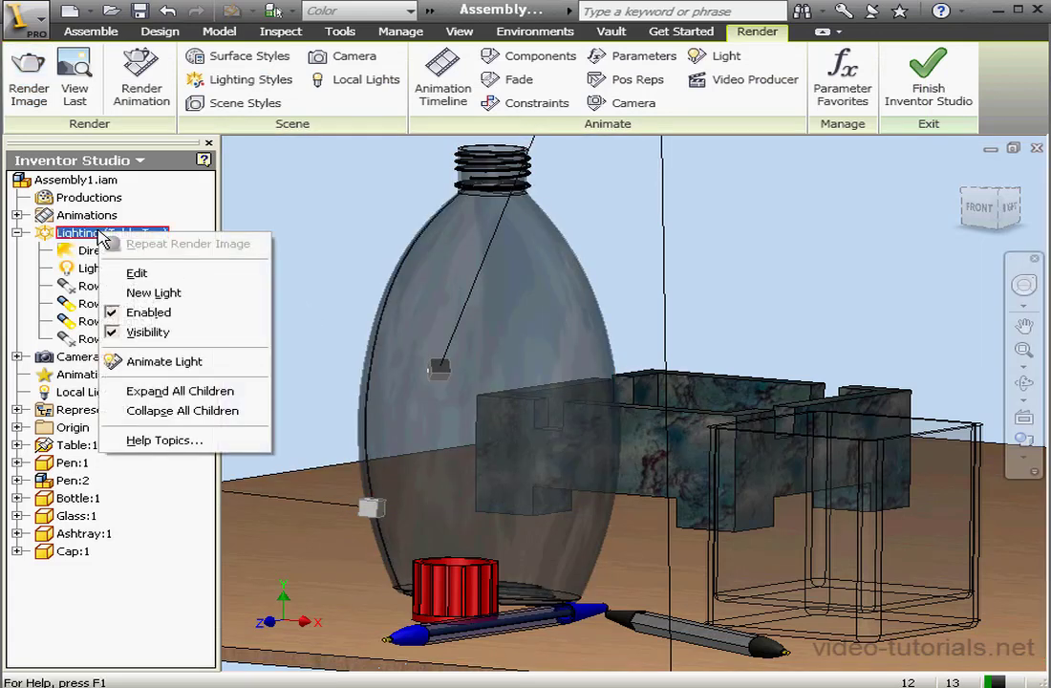
{"action": "left_click", "coordinate": [166, 273]}
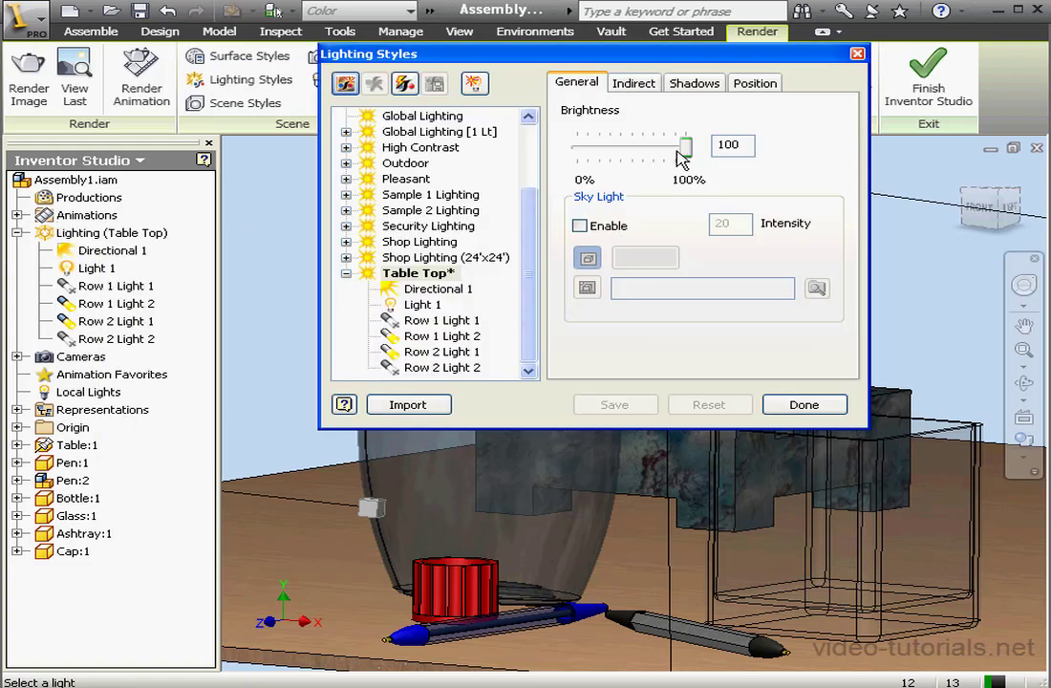
{"action": "left_click_drag", "start_coordinate": [685, 145], "coordinate": [655, 157]}
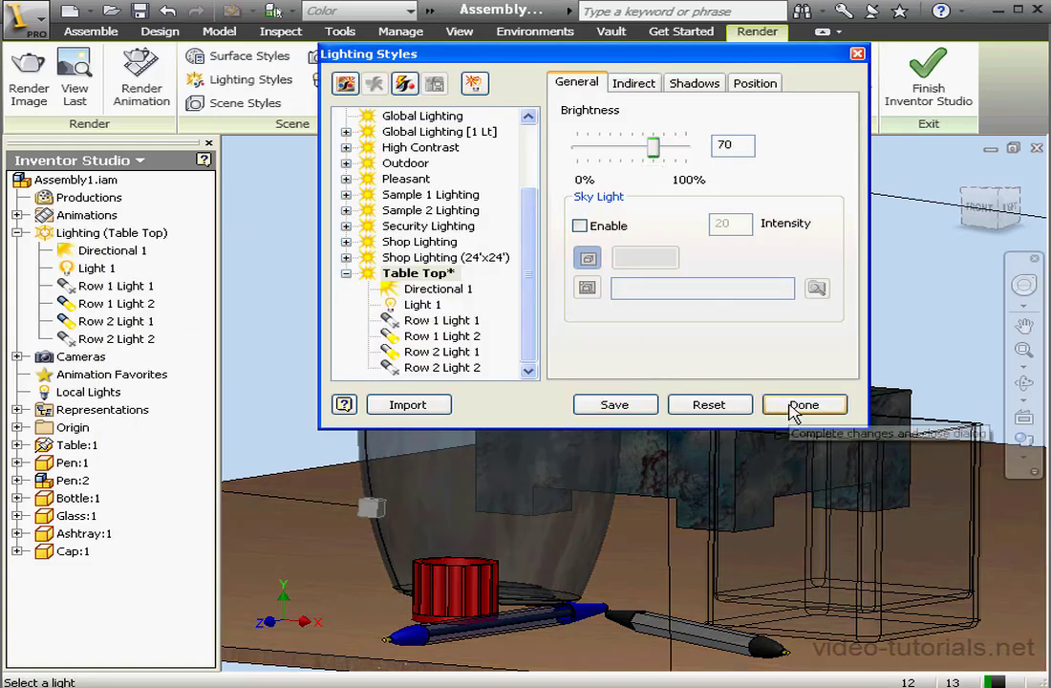
{"action": "left_click", "coordinate": [635, 404]}
{"action": "left_click", "coordinate": [803, 404]}
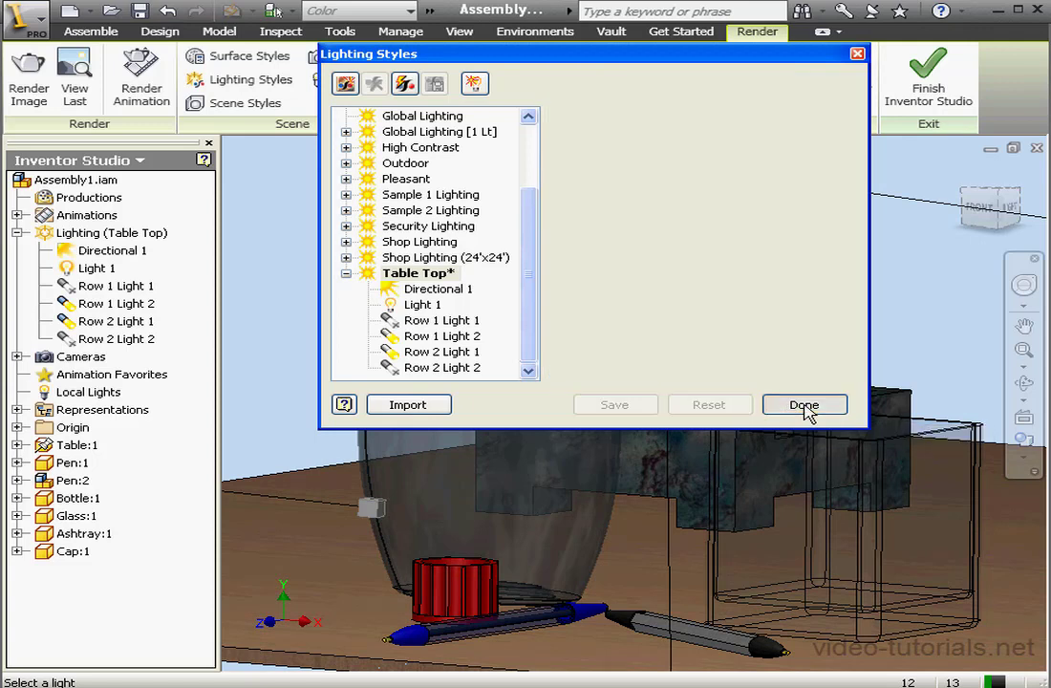
{"action": "left_click", "coordinate": [34, 67]}
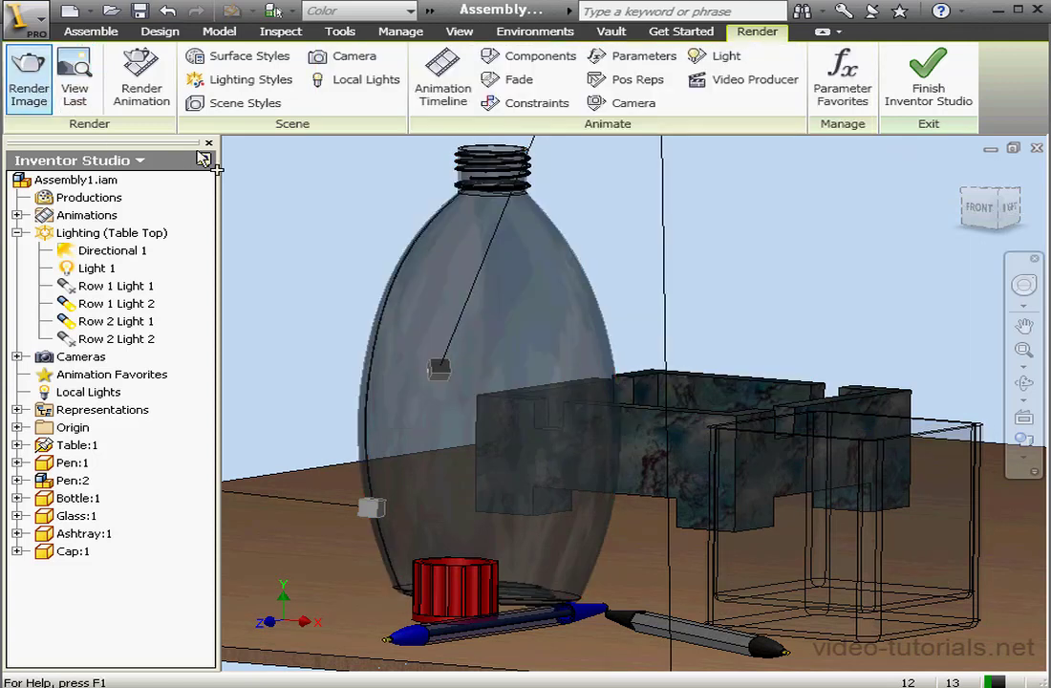
Re-render the shaded scene under the dimmed lighting and close the output window
{"action": "left_click", "coordinate": [487, 481]}
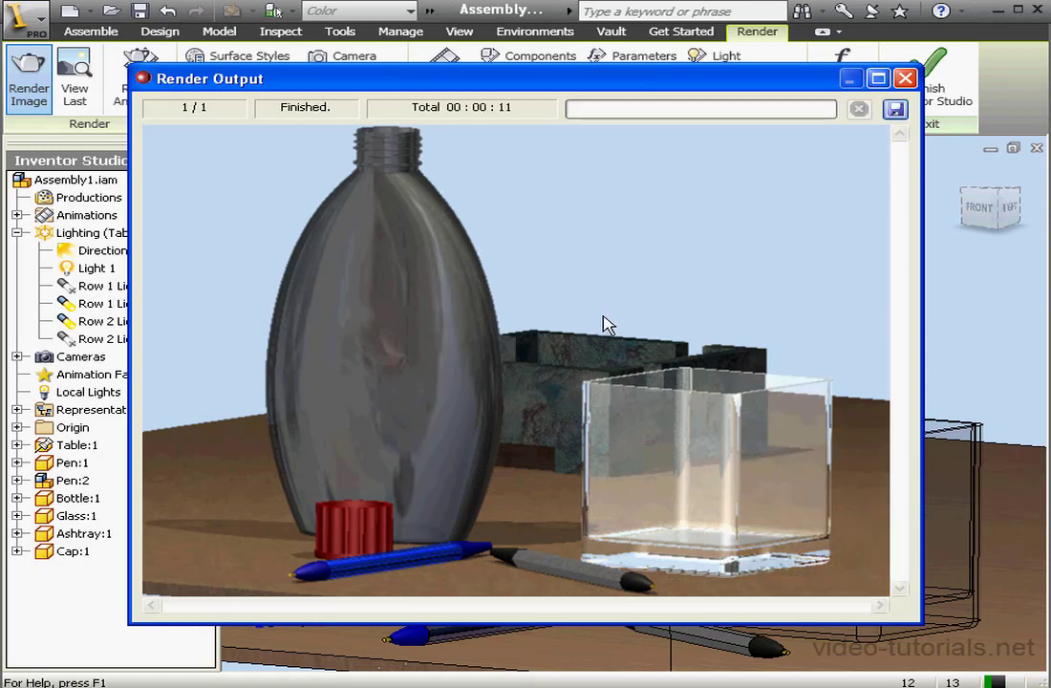
{"action": "left_click", "coordinate": [906, 78]}
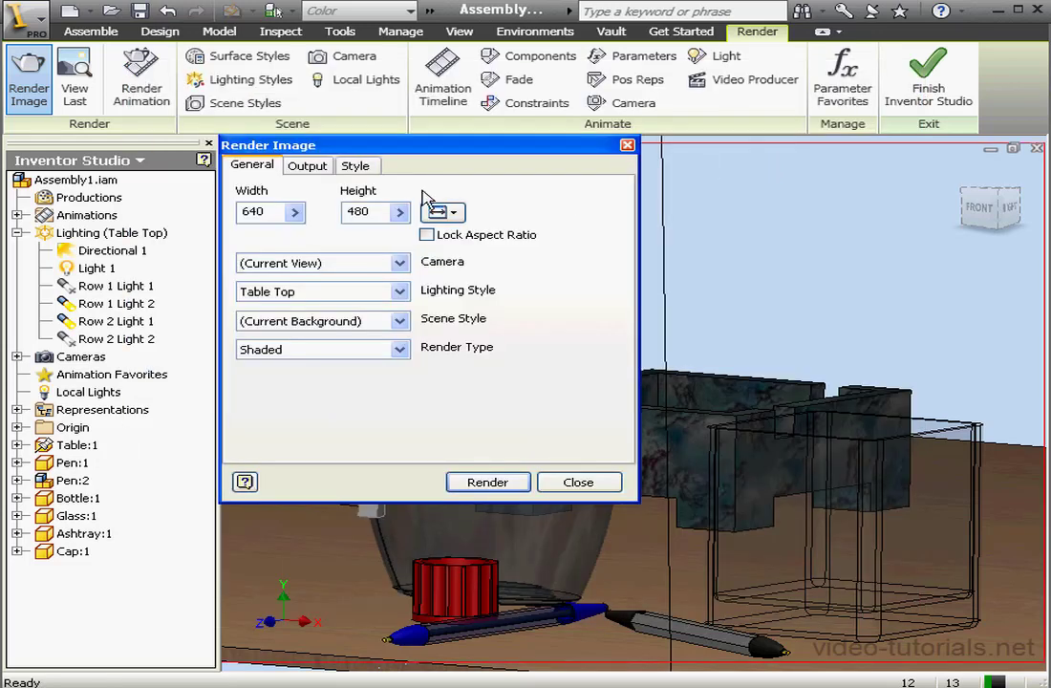
Set antialiasing to High and turn on True Reflection
{"action": "left_click", "coordinate": [307, 166]}
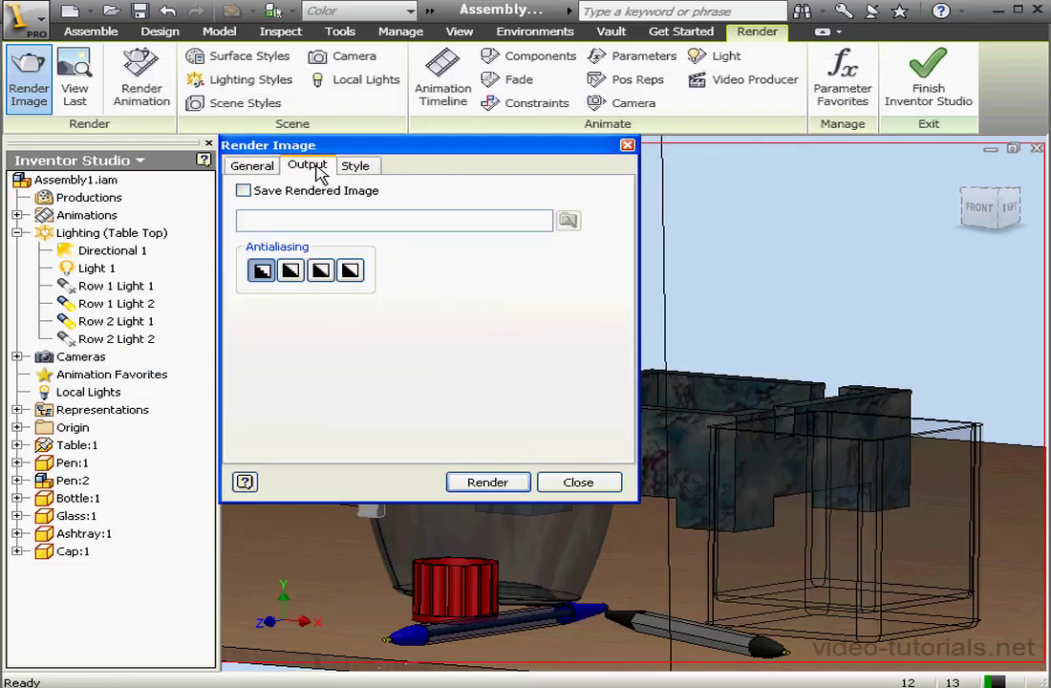
{"action": "left_click", "coordinate": [319, 272]}
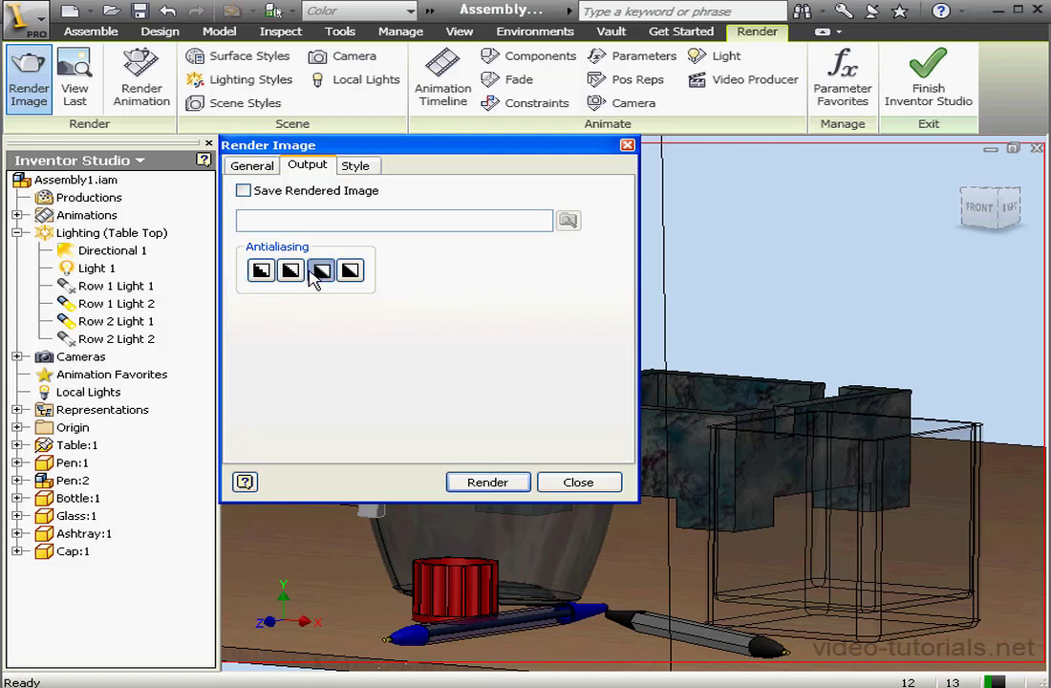
{"action": "left_click", "coordinate": [362, 167]}
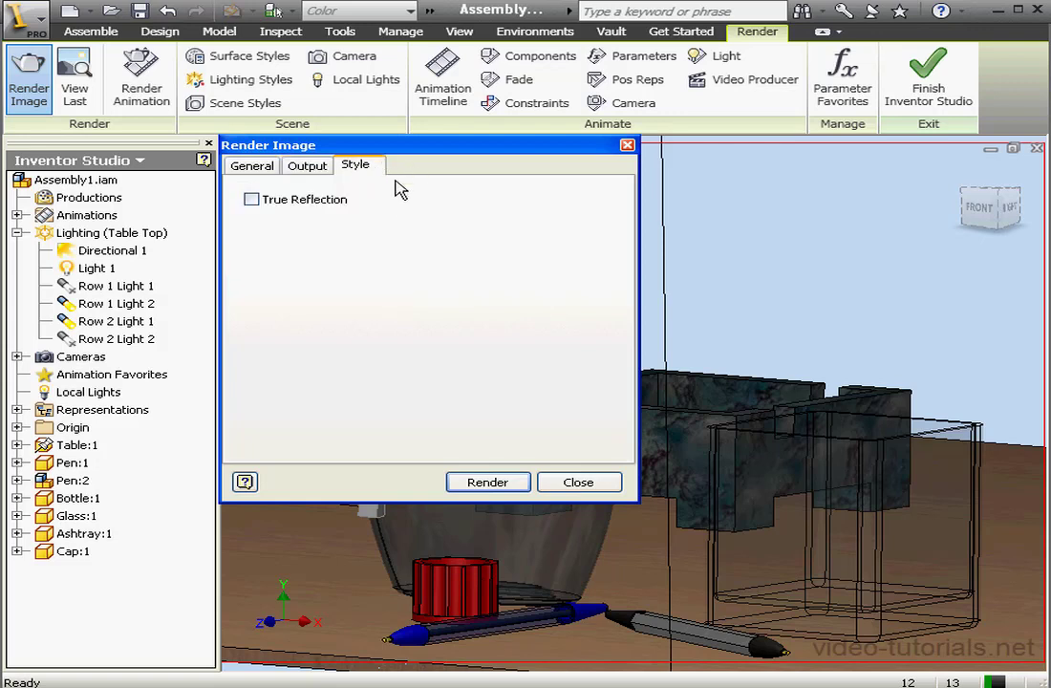
{"action": "left_click", "coordinate": [252, 200]}
Render the reflective image, skip saving it, and close the Render Output window
{"action": "left_click", "coordinate": [493, 484]}
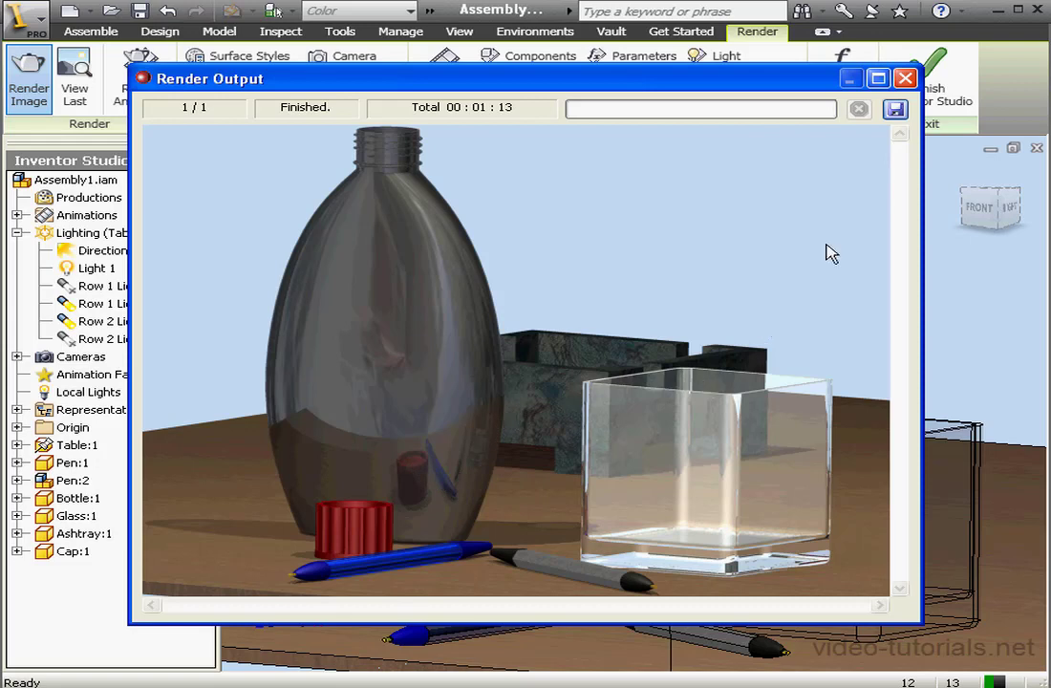
{"action": "left_click", "coordinate": [894, 108]}
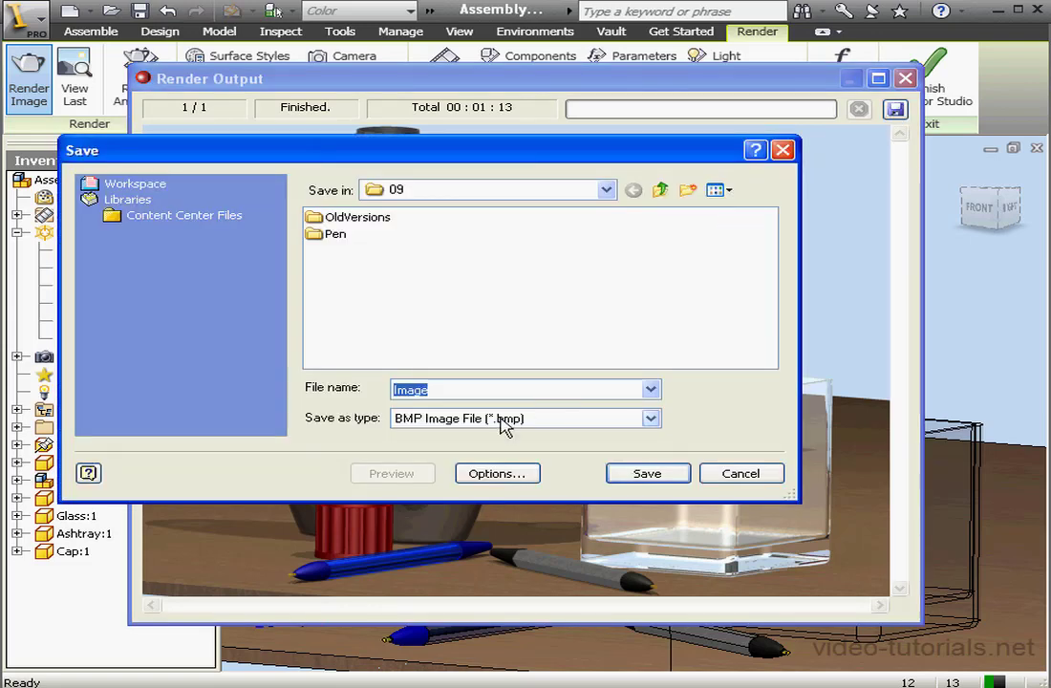
{"action": "left_click", "coordinate": [742, 474]}
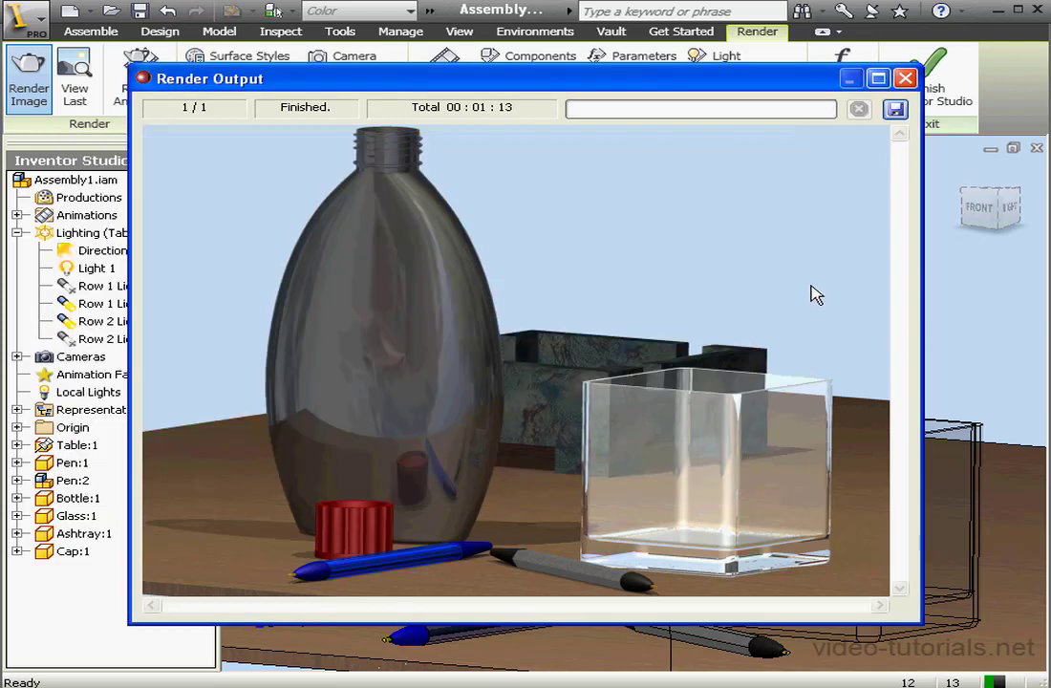
{"action": "left_click", "coordinate": [905, 78]}
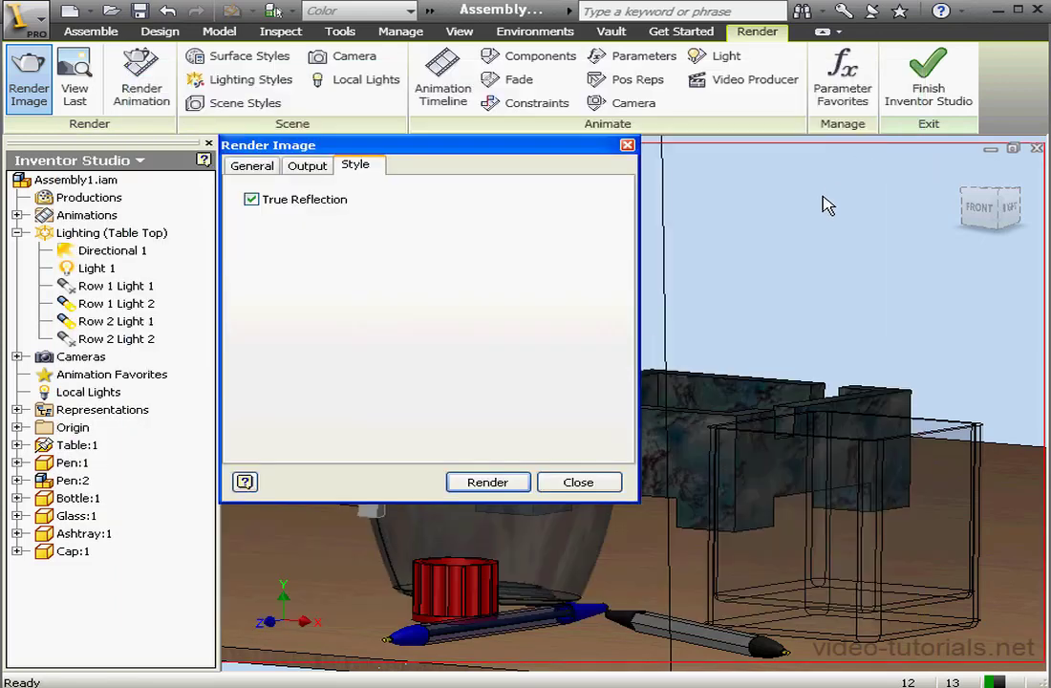
Switch the render type to Illustration
{"action": "left_click", "coordinate": [273, 167]}
{"action": "left_click", "coordinate": [397, 349]}
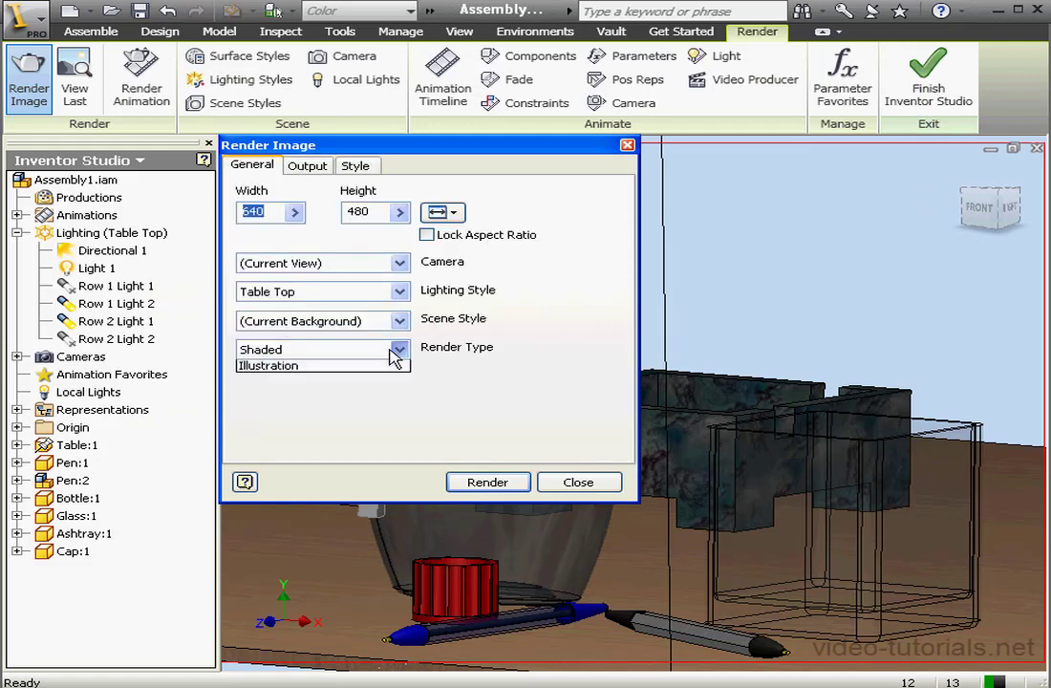
{"action": "left_click", "coordinate": [299, 380]}
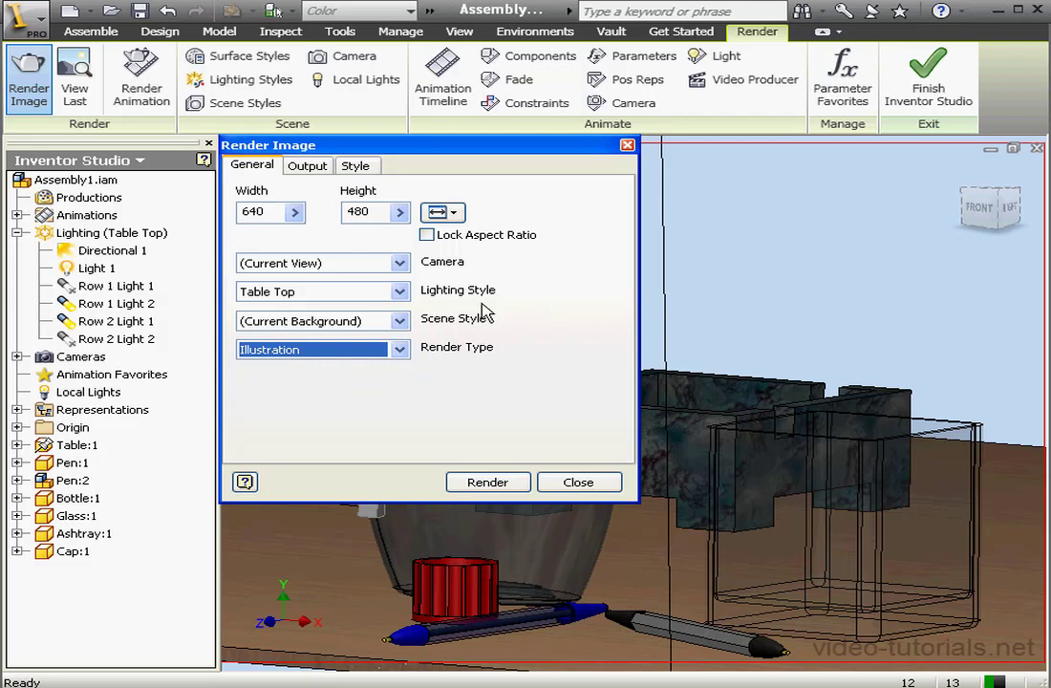
Render with Surface Style fill and outline edges on, then close the output window
{"action": "left_click", "coordinate": [366, 166]}
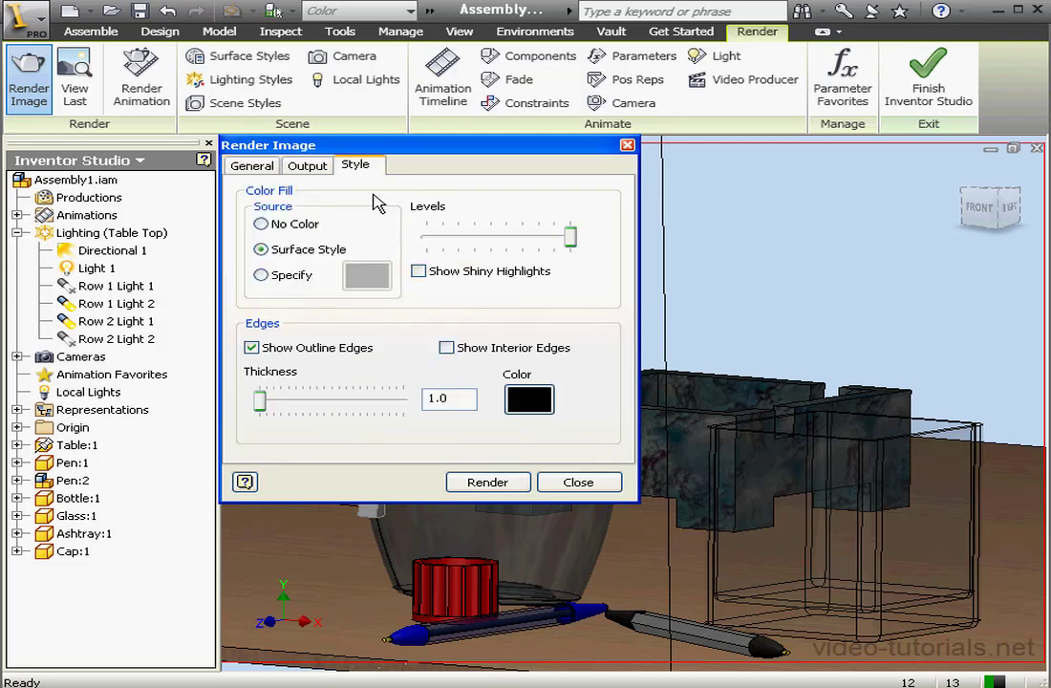
{"action": "left_click", "coordinate": [269, 274]}
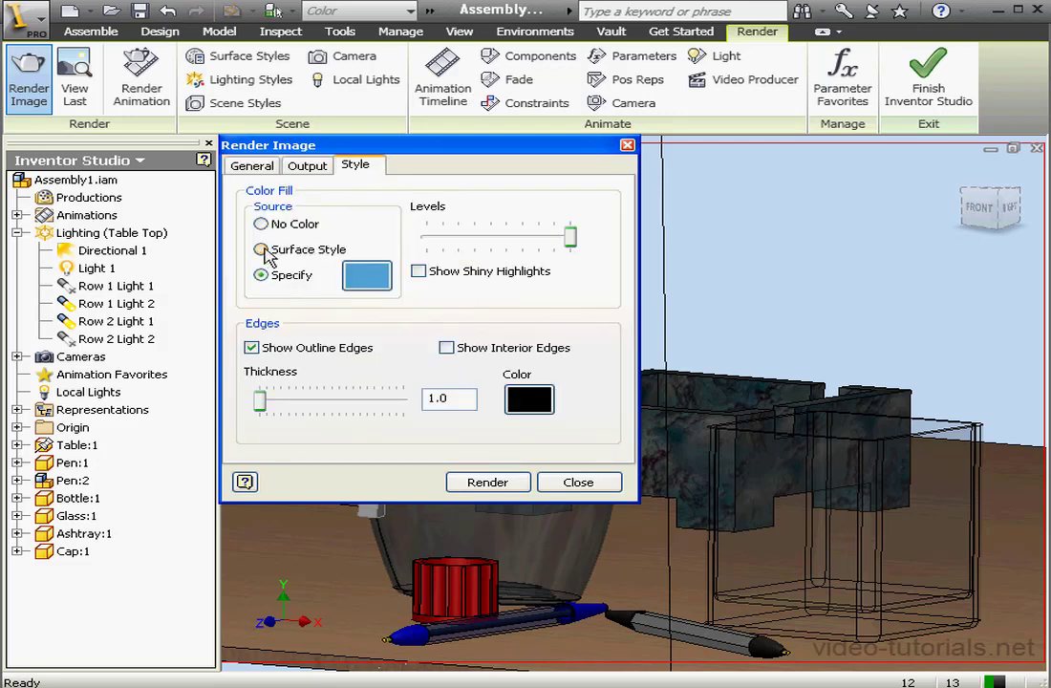
{"action": "left_click", "coordinate": [261, 249]}
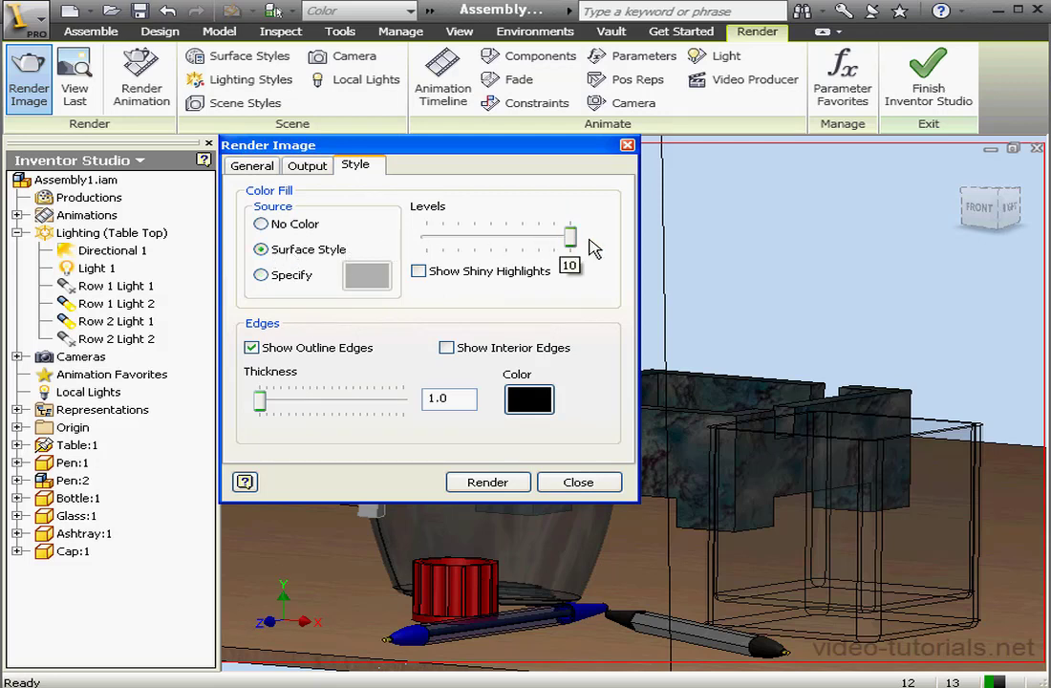
{"action": "left_click", "coordinate": [251, 347]}
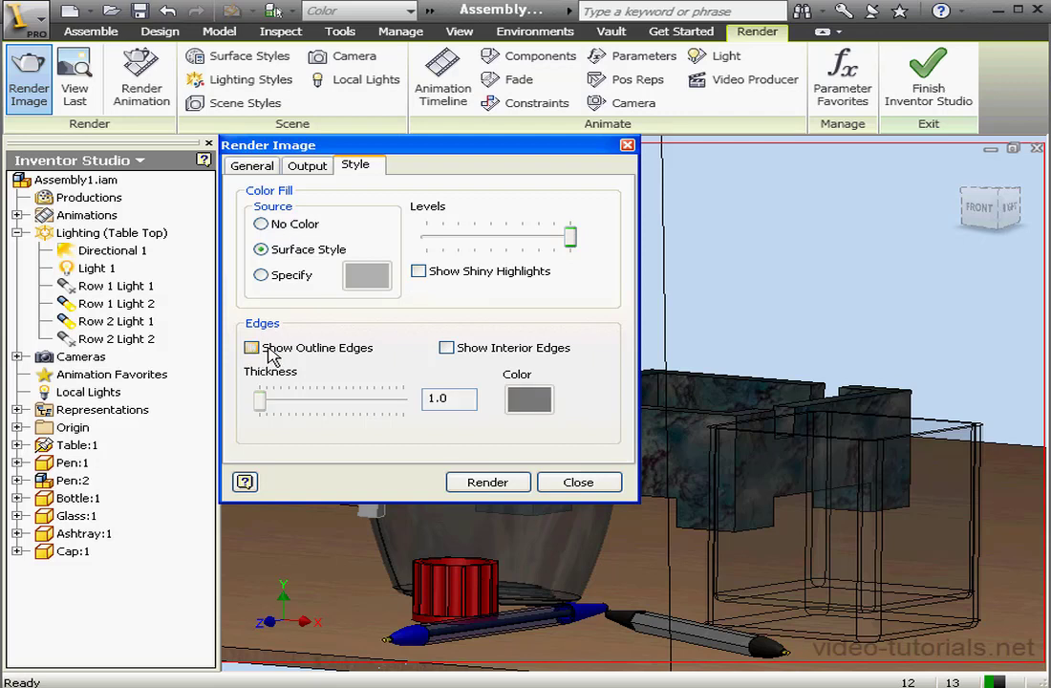
{"action": "left_click", "coordinate": [252, 348]}
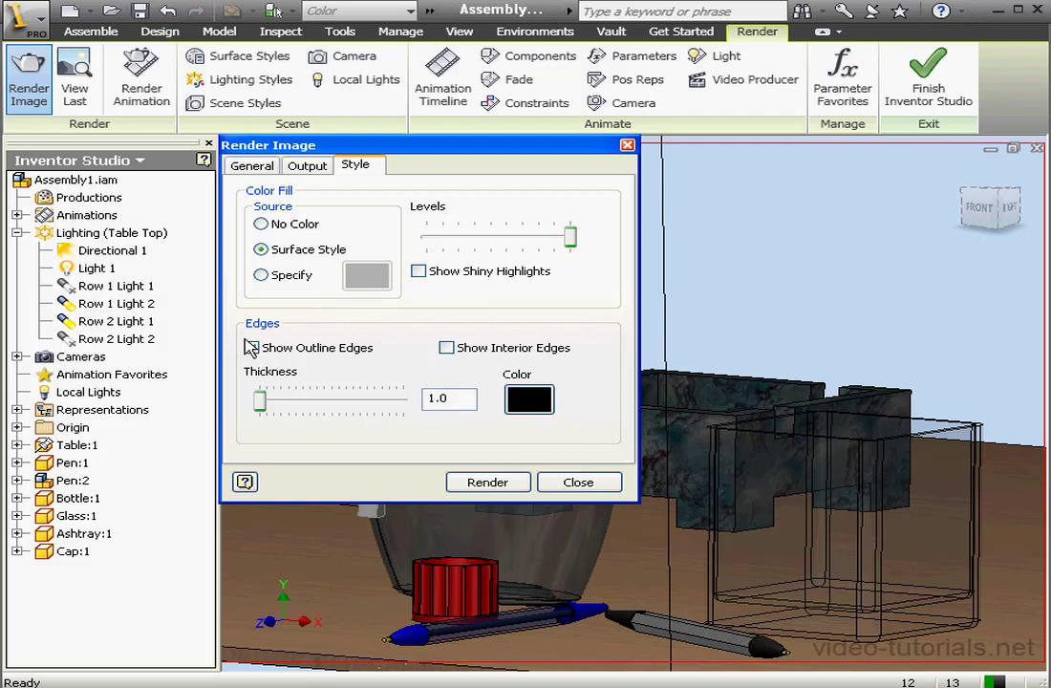
{"action": "left_click", "coordinate": [494, 485]}
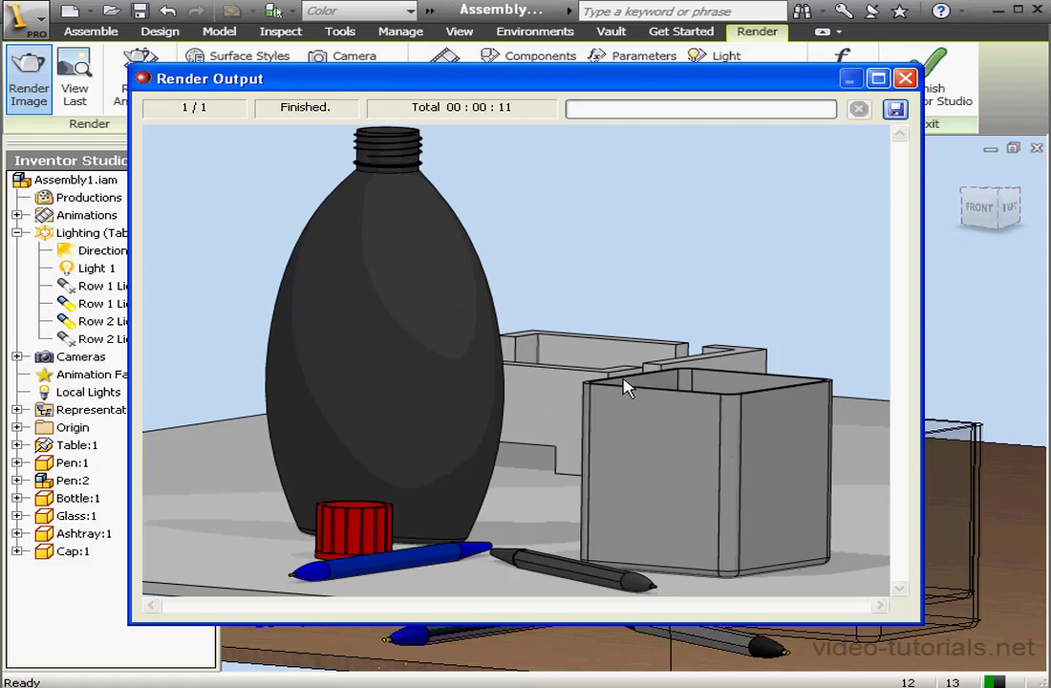
{"action": "left_click", "coordinate": [906, 78]}
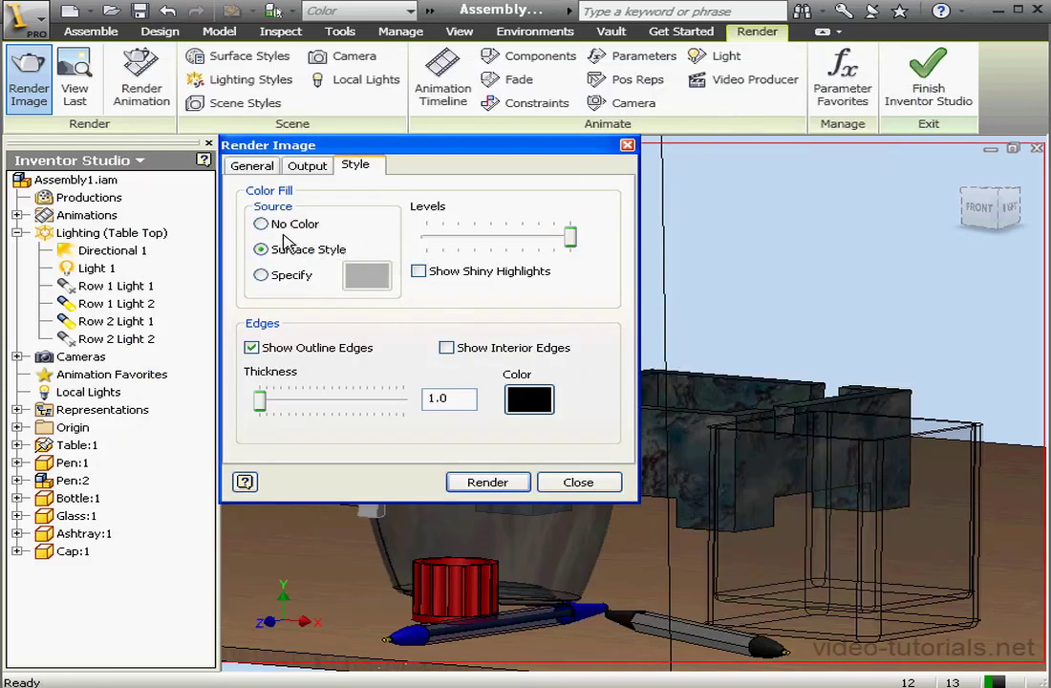
Render the scene as a no-colour line drawing with interior edges, then close the output
{"action": "left_click", "coordinate": [261, 225]}
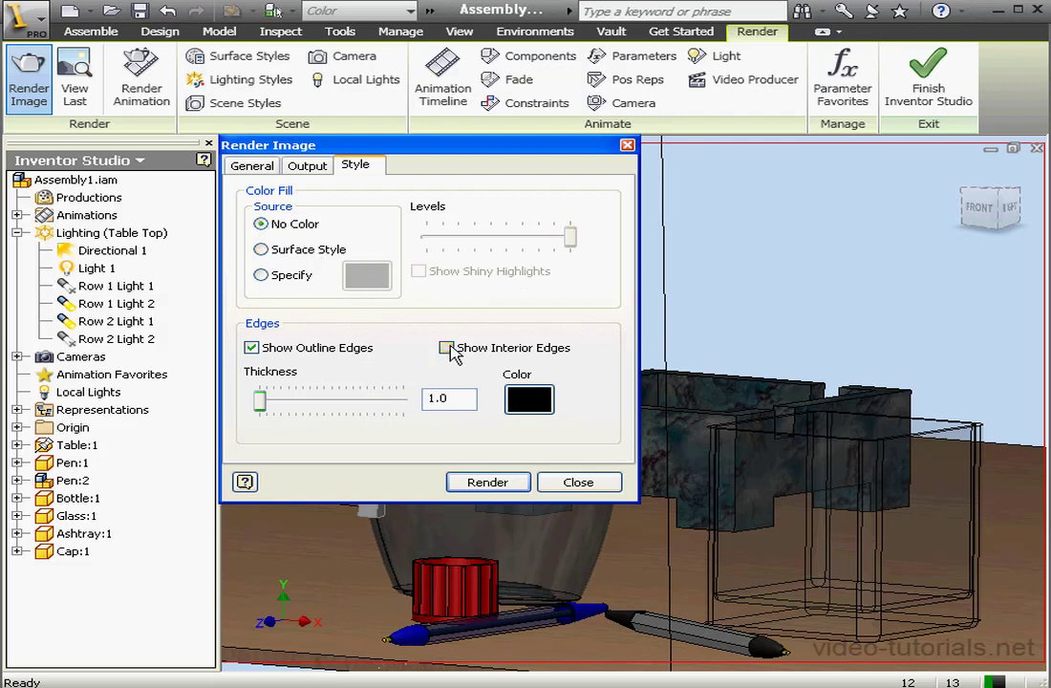
{"action": "left_click", "coordinate": [483, 481]}
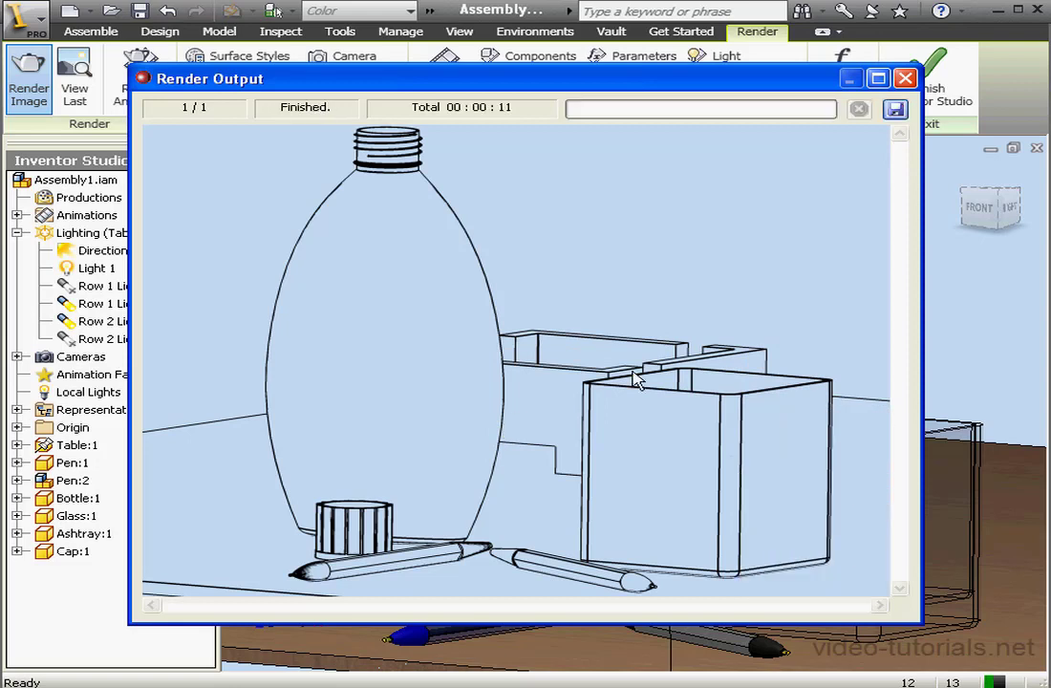
{"action": "left_click", "coordinate": [904, 78]}
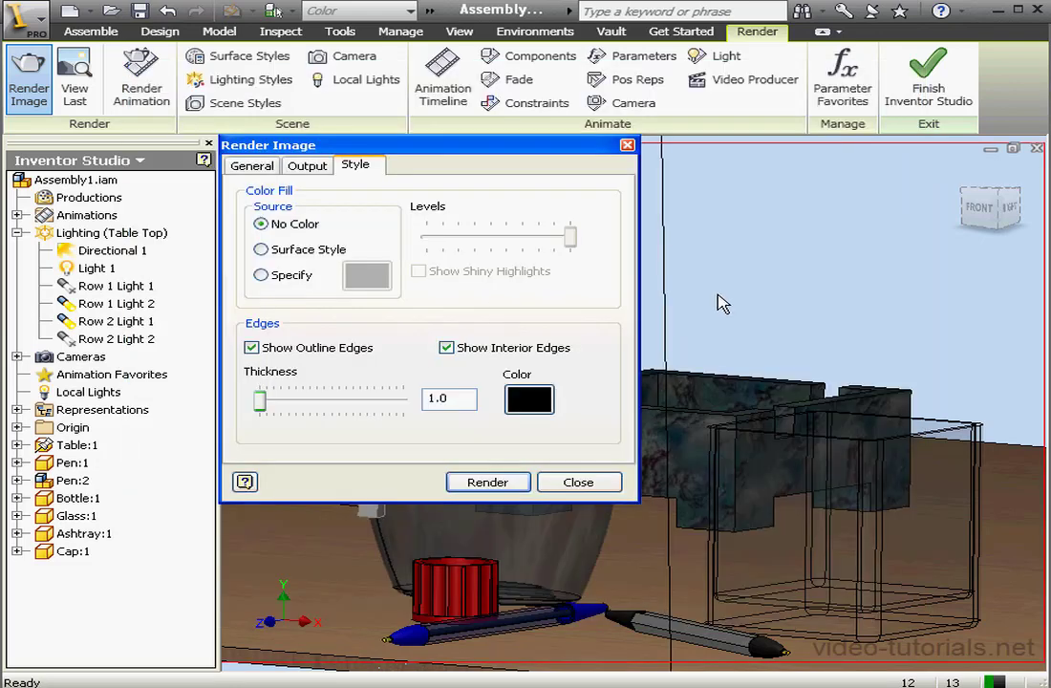
Set the render type to Shaded and the camera to Camera1
{"action": "left_click", "coordinate": [258, 167]}
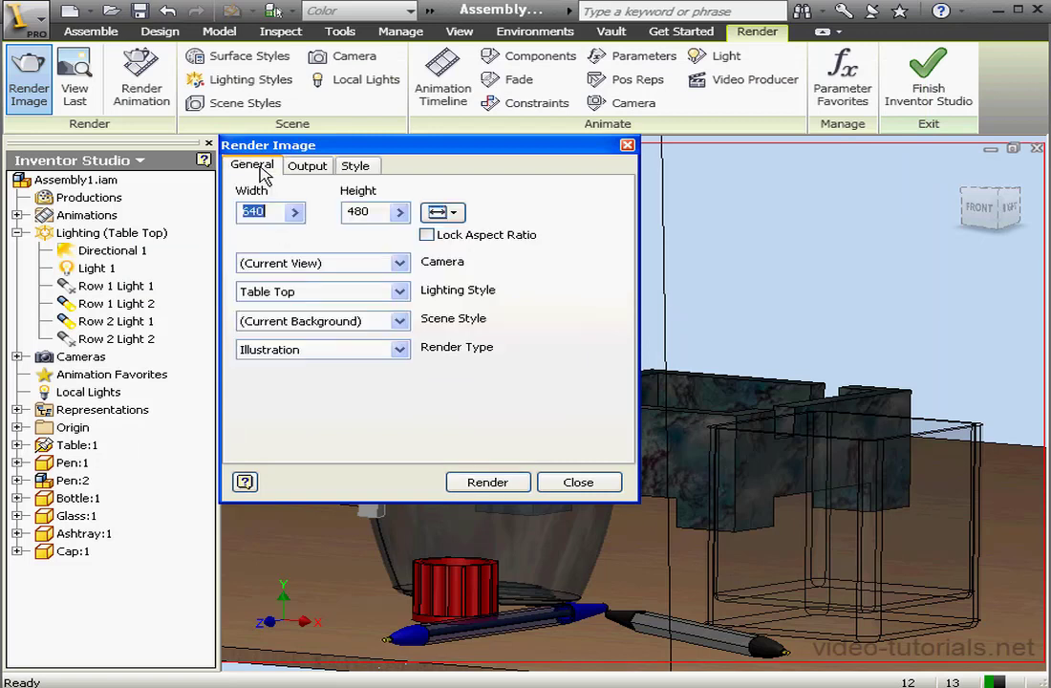
{"action": "left_click", "coordinate": [382, 352]}
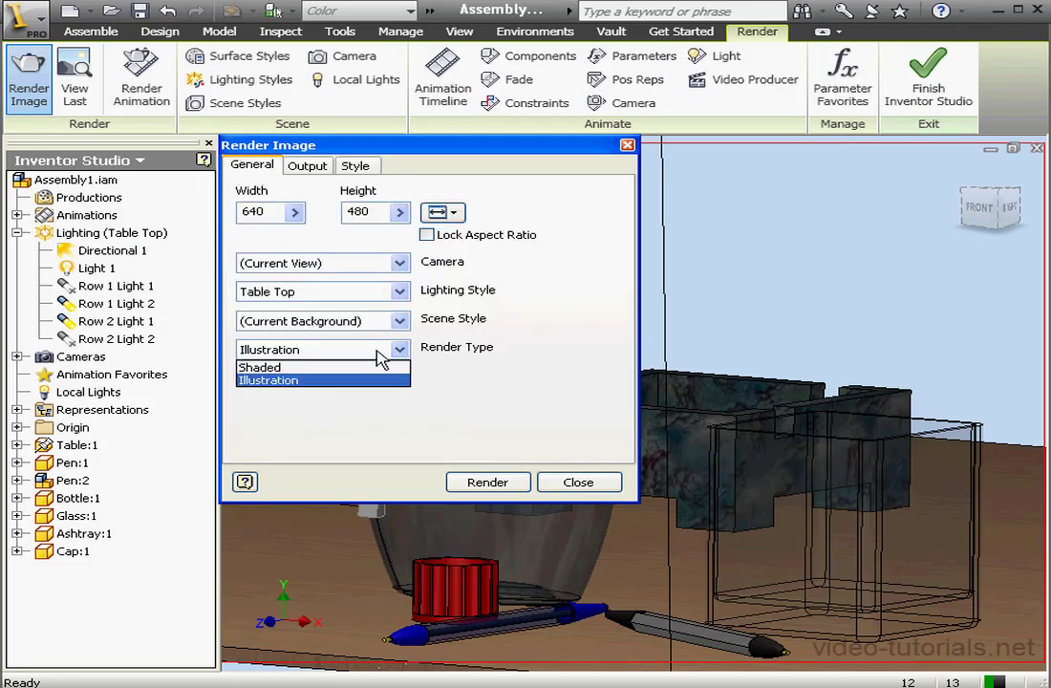
{"action": "left_click", "coordinate": [329, 368]}
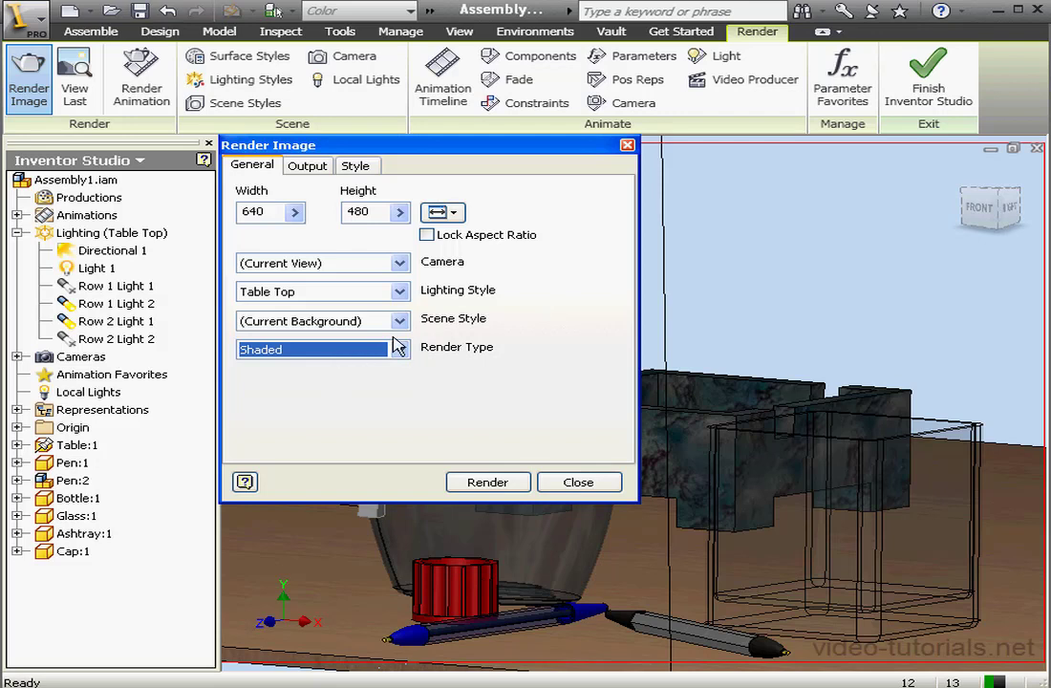
{"action": "left_click", "coordinate": [398, 263]}
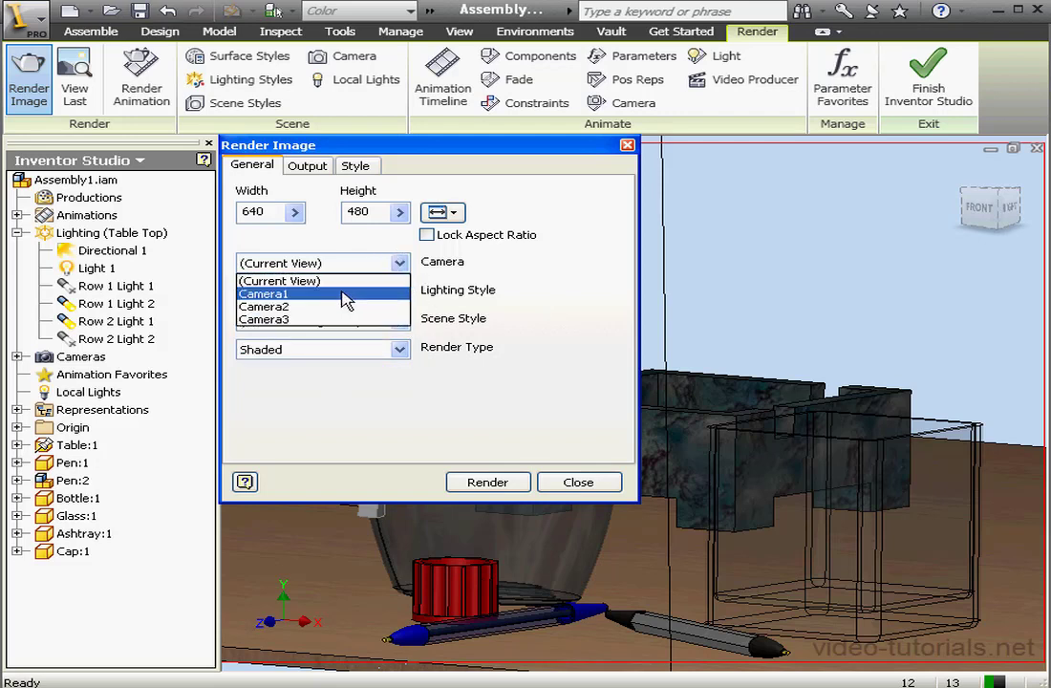
{"action": "left_click", "coordinate": [344, 295]}
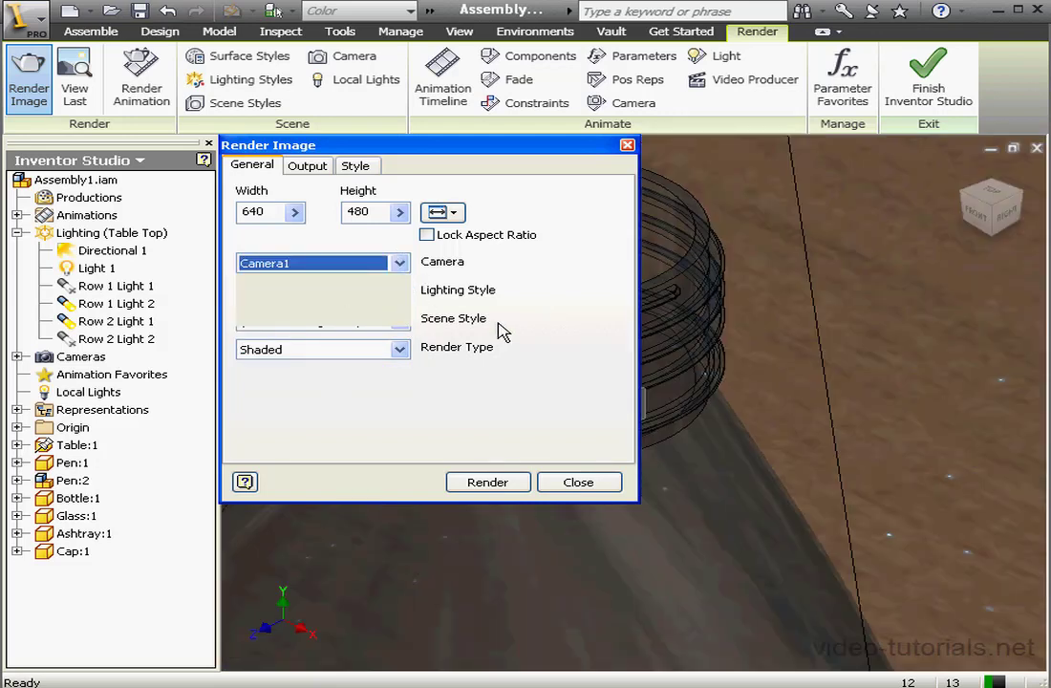
Render the bottle-neck close-up without true reflection at low antialiasing, then close the output
{"action": "left_click", "coordinate": [357, 168]}
{"action": "left_click", "coordinate": [279, 204]}
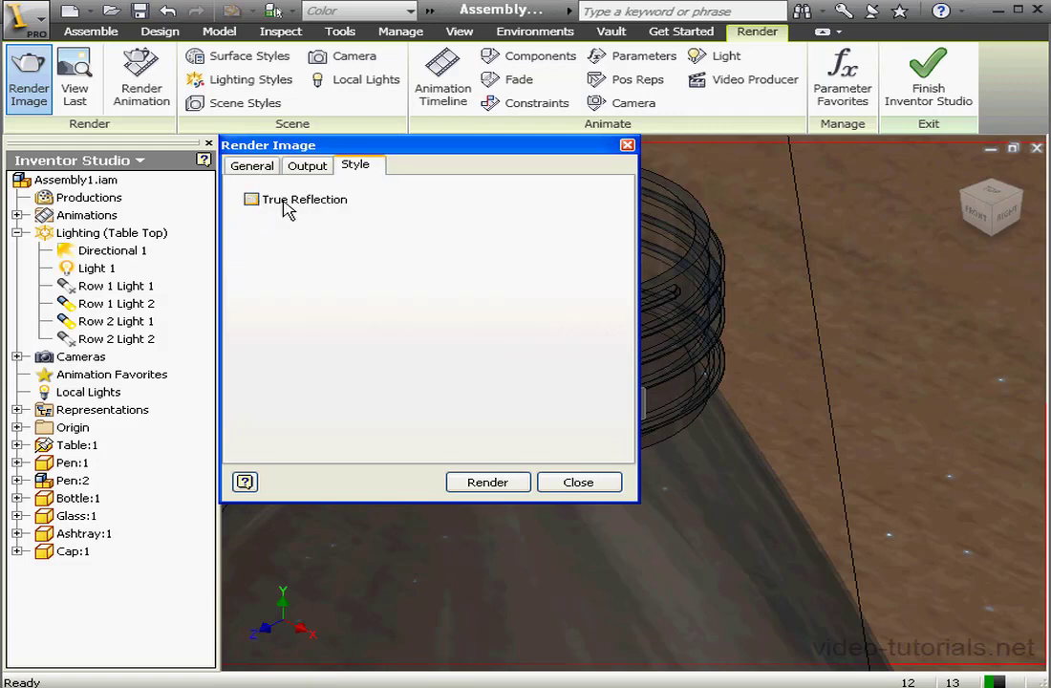
{"action": "left_click", "coordinate": [309, 167]}
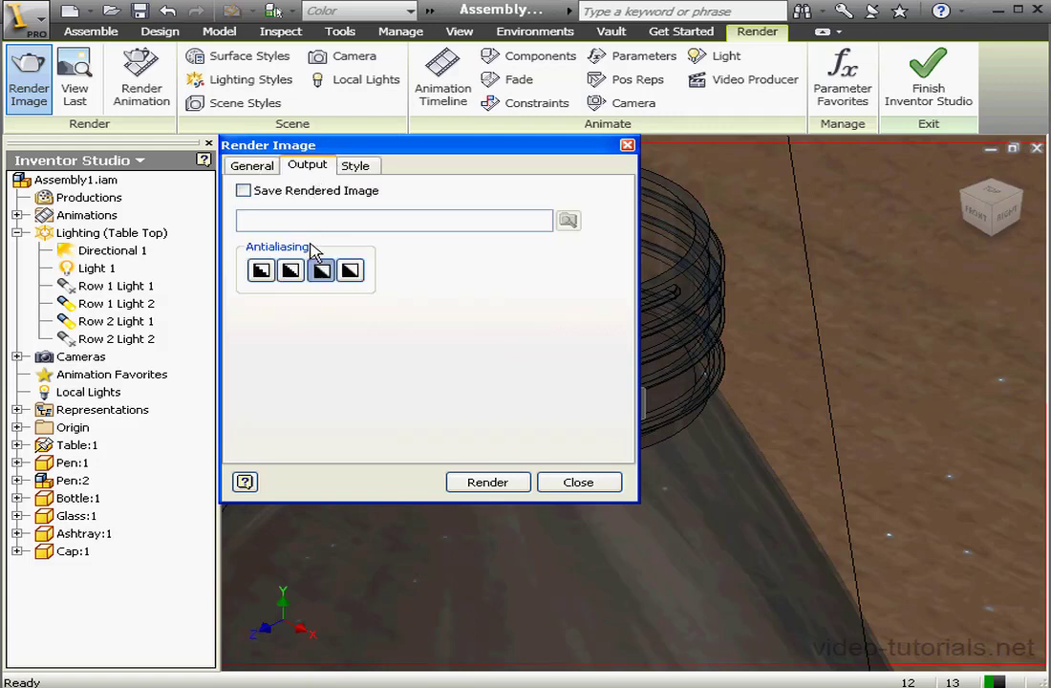
{"action": "left_click", "coordinate": [291, 271]}
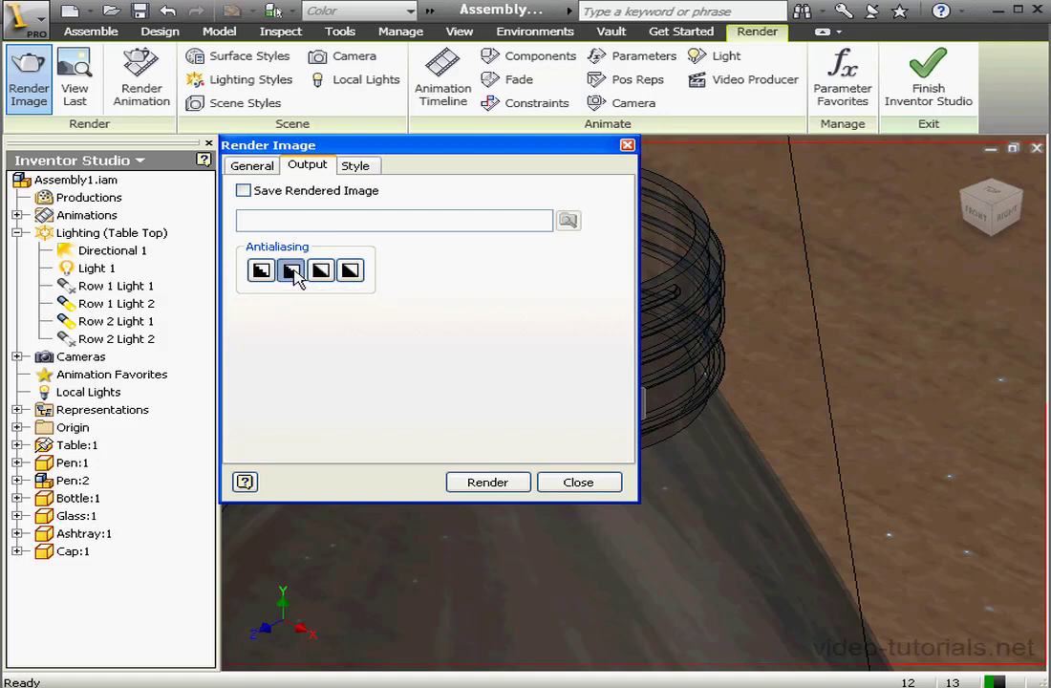
{"action": "left_click", "coordinate": [490, 482]}
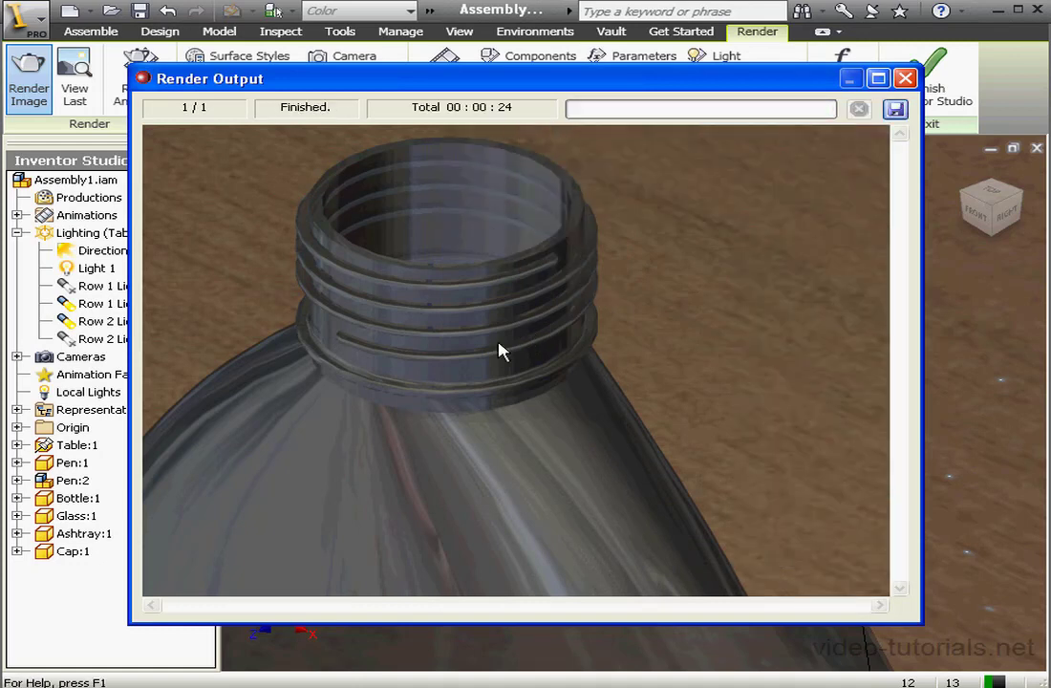
{"action": "left_click", "coordinate": [907, 79]}
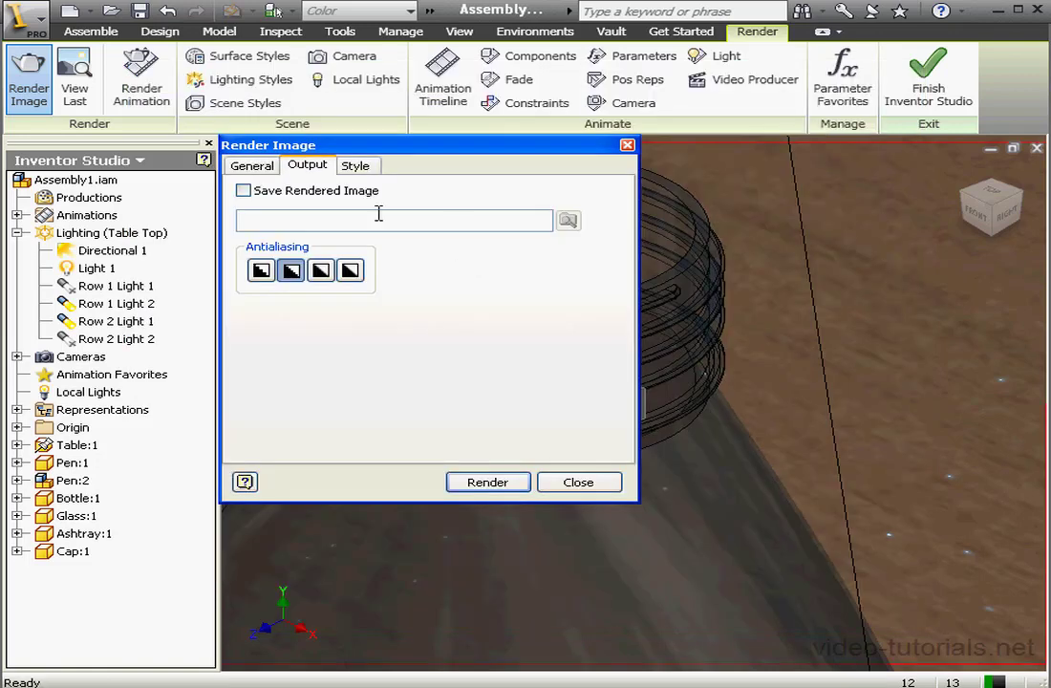
Render the cap, pens and glass shaded from Camera2, then close the output and Render Image dialog
{"action": "left_click", "coordinate": [250, 165]}
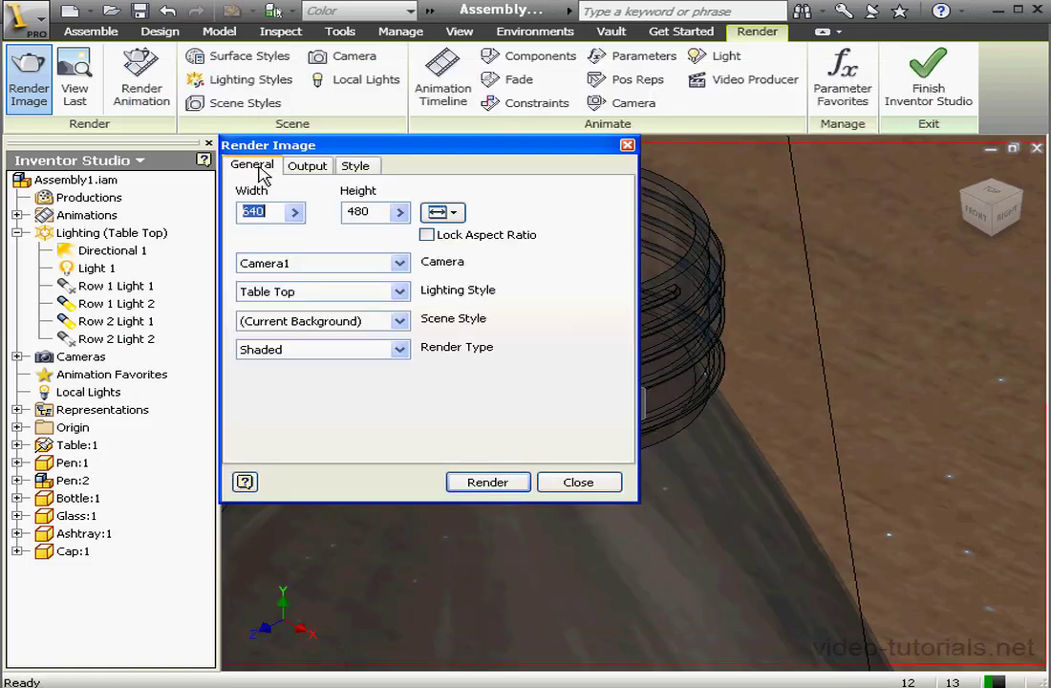
{"action": "left_click", "coordinate": [400, 264]}
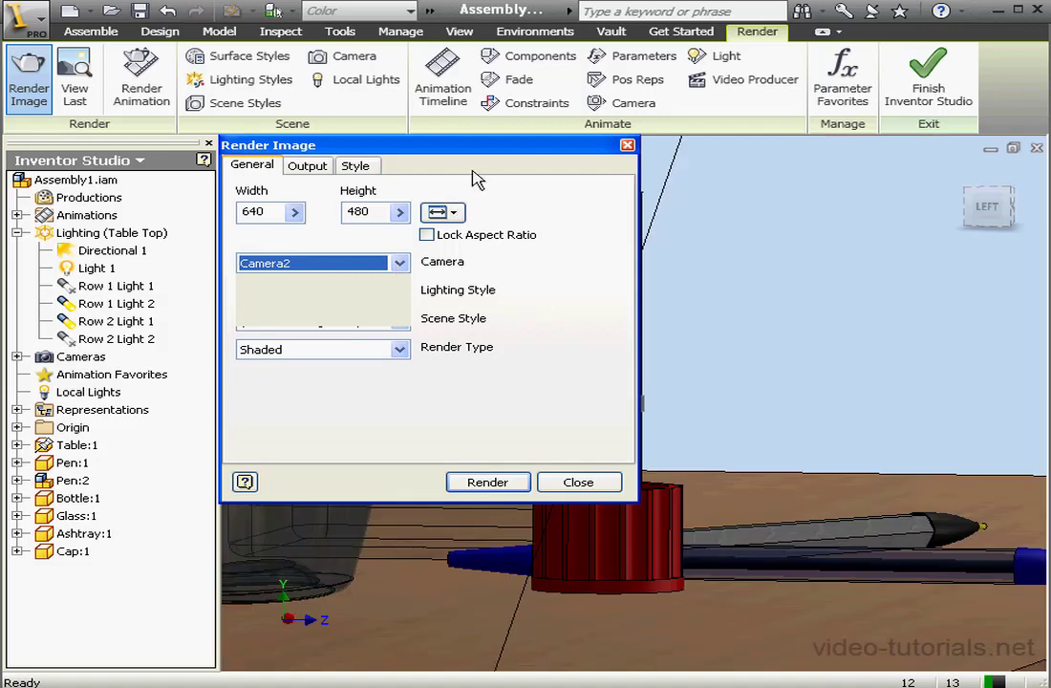
{"action": "left_click_drag", "start_coordinate": [469, 148], "coordinate": [335, 36]}
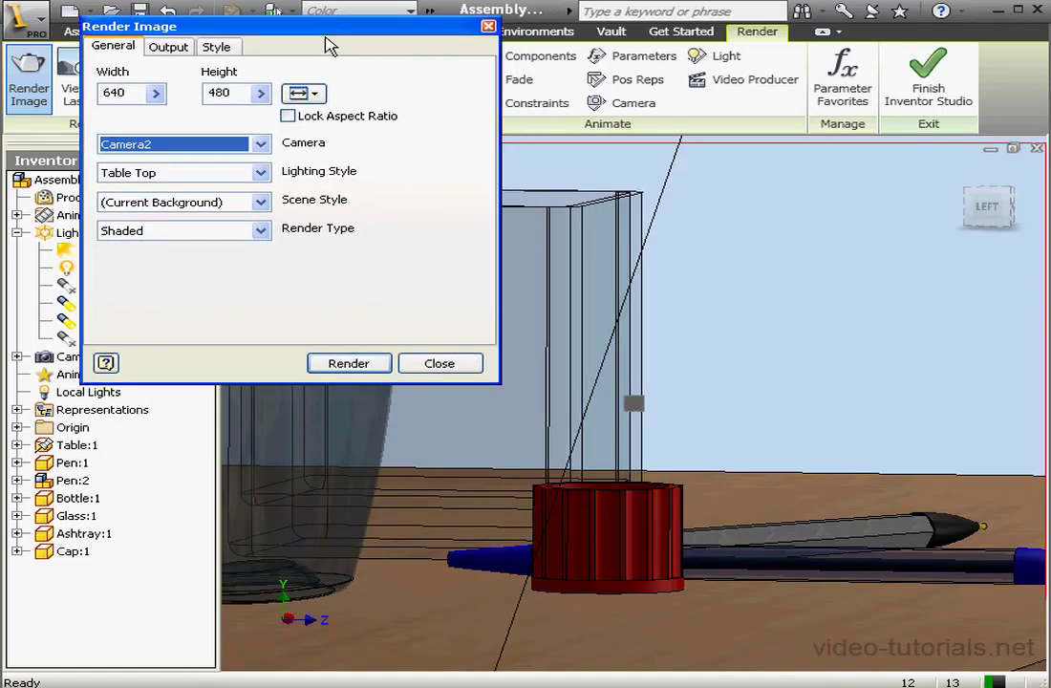
{"action": "left_click", "coordinate": [182, 49]}
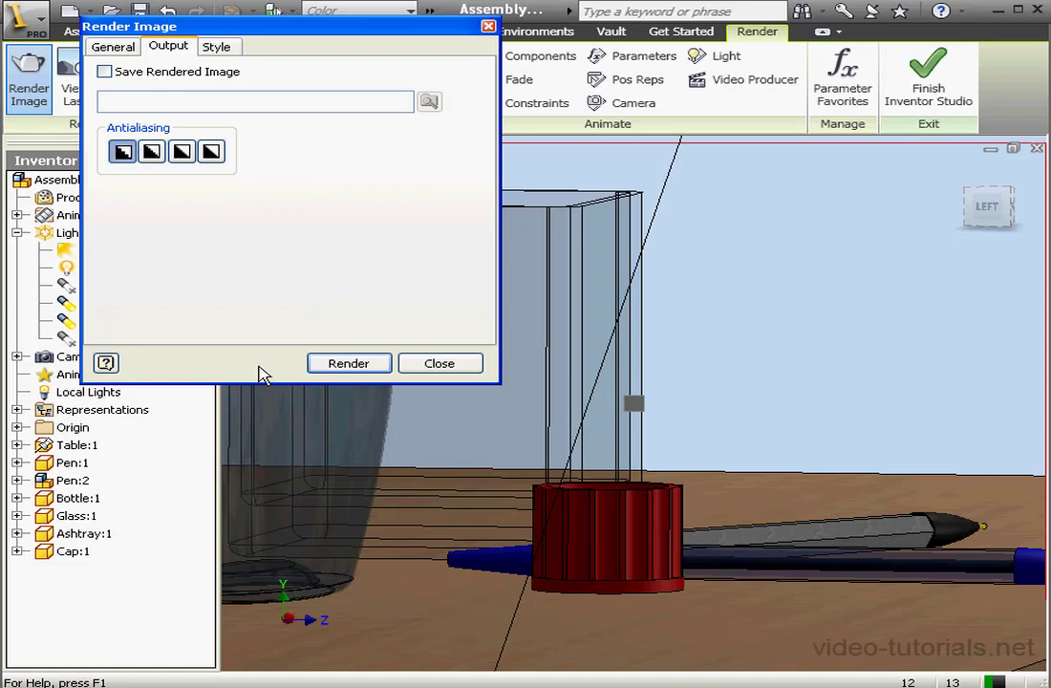
{"action": "left_click", "coordinate": [367, 365]}
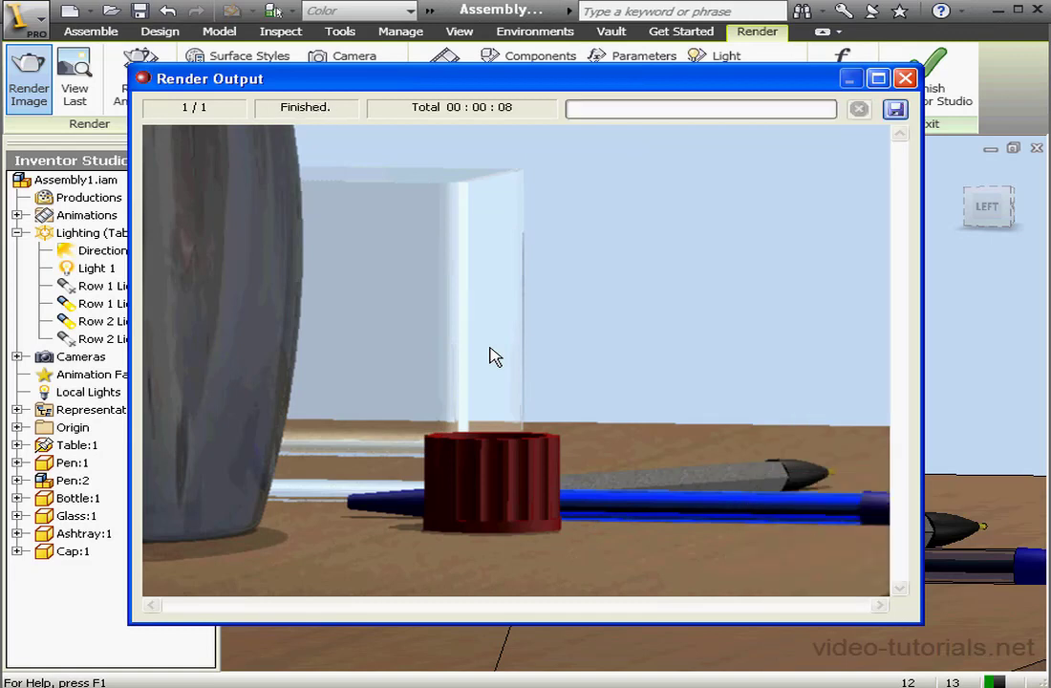
{"action": "left_click", "coordinate": [905, 80]}
{"action": "left_click", "coordinate": [488, 27]}
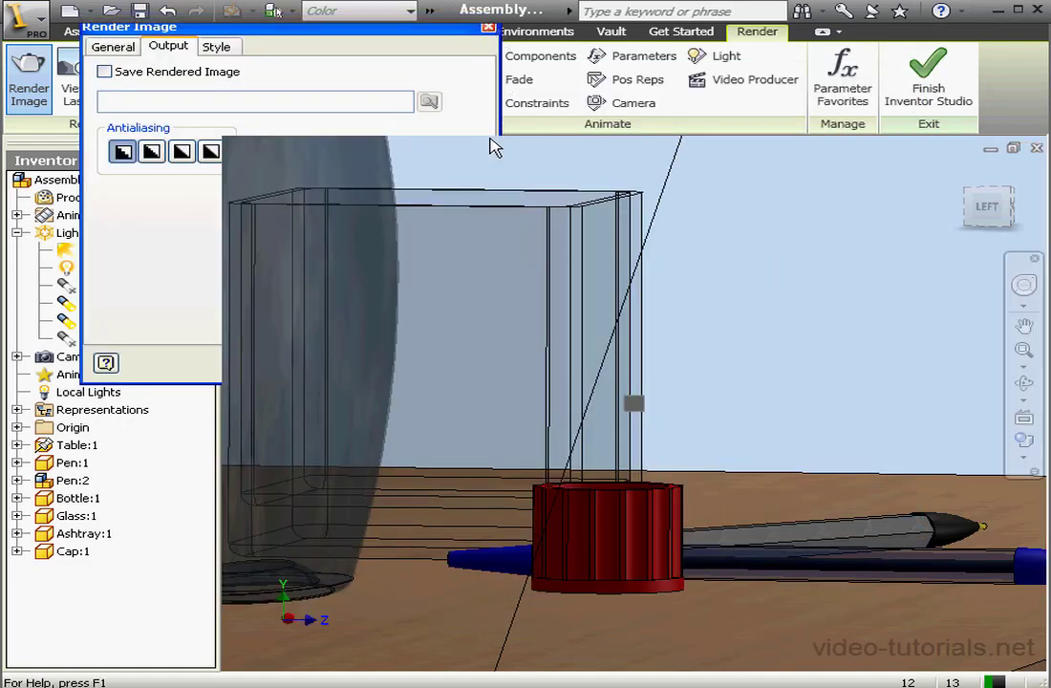